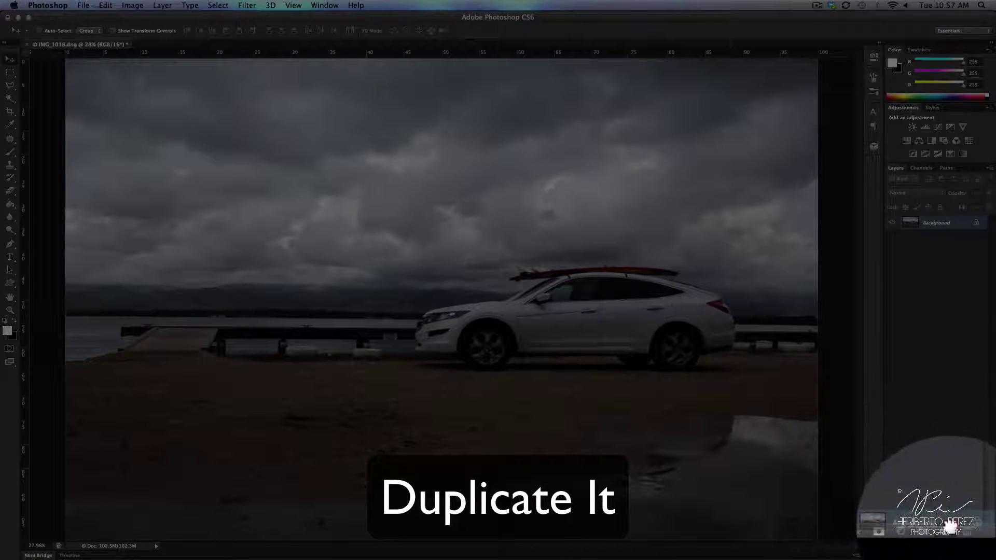
Duplicate the Background layer and launch Nik Software's HDR Efex Pro 2 on the copy.
{"action": "left_click_drag", "start_coordinate": [936, 223], "coordinate": [963, 555]}
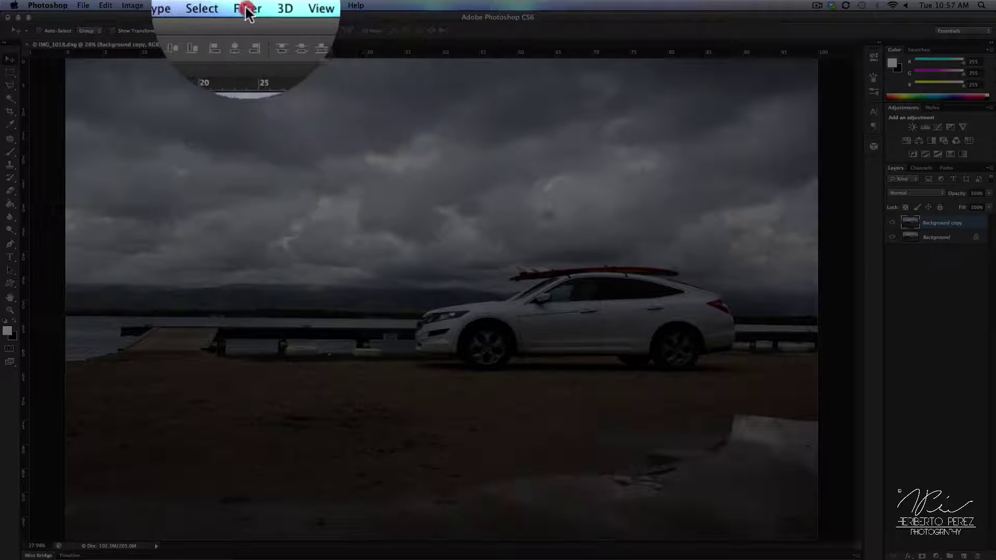
{"action": "left_click", "coordinate": [247, 6]}
{"action": "mouse_move", "coordinate": [260, 225]}
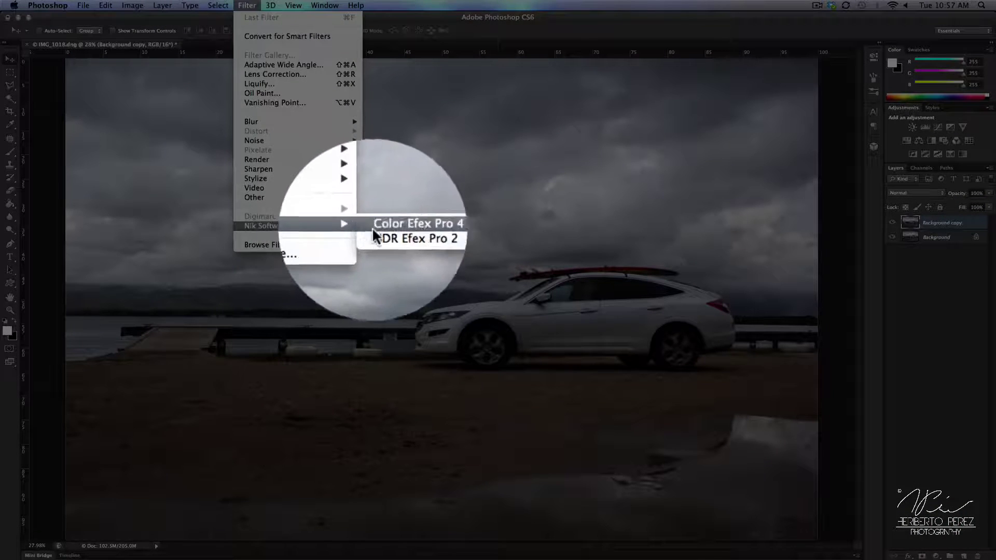
{"action": "left_click", "coordinate": [418, 235]}
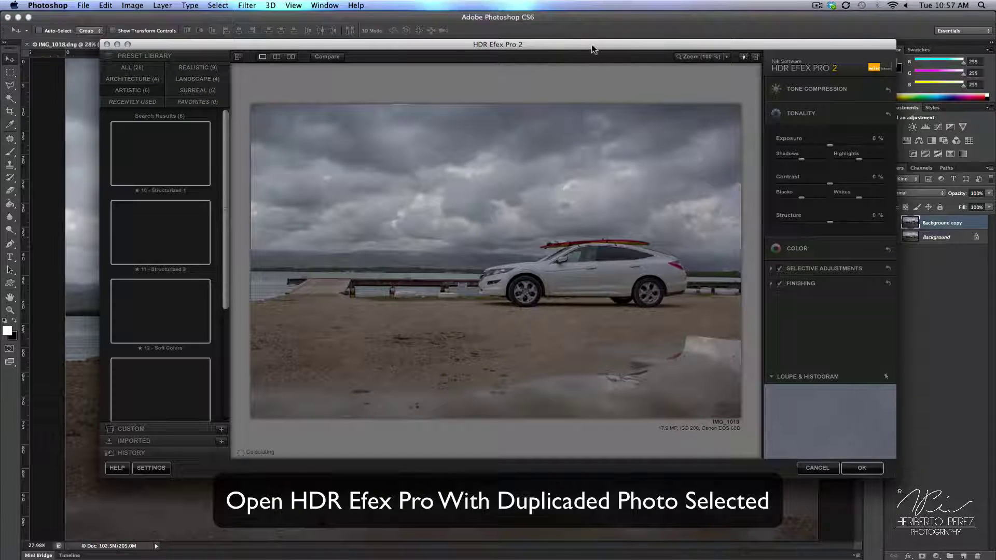
Apply the 03 - Deep 1 preset from the Realistic presets in HDR Efex Pro 2.
{"action": "left_click_drag", "start_coordinate": [593, 49], "coordinate": [566, 87]}
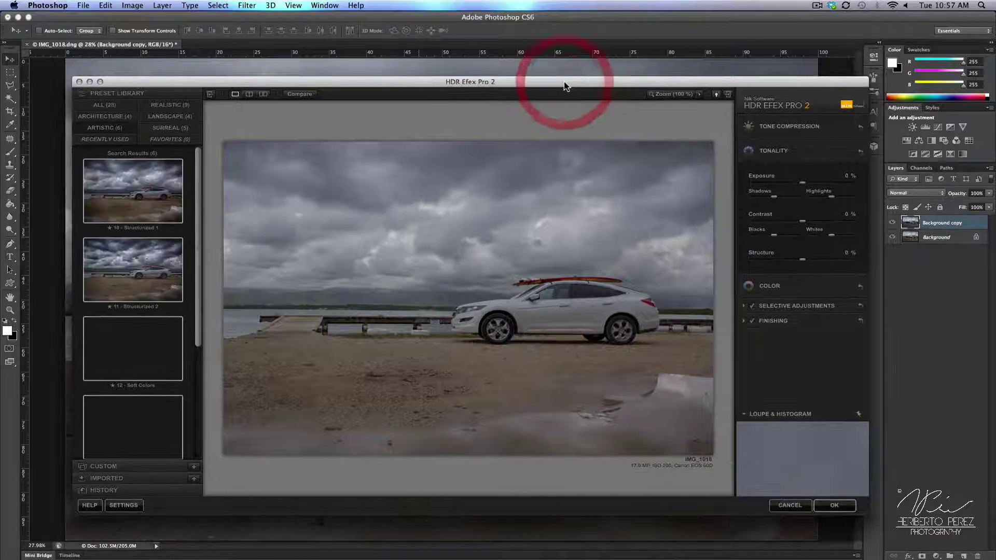
{"action": "left_click", "coordinate": [172, 105]}
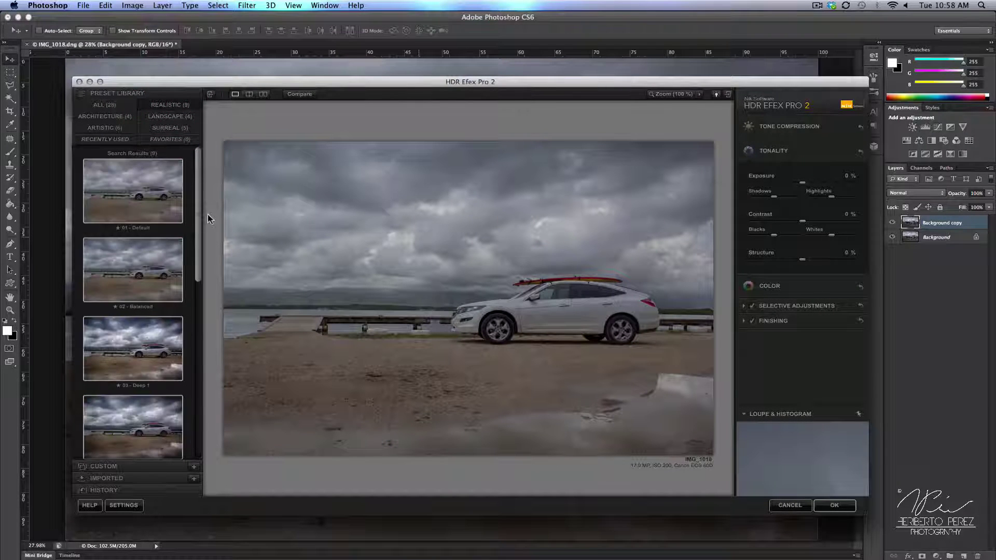
{"action": "mouse_move", "coordinate": [198, 204]}
{"action": "left_mouse_down"}
{"action": "mouse_move", "coordinate": [202, 373]}
{"action": "mouse_move", "coordinate": [193, 200]}
{"action": "left_mouse_up"}
{"action": "left_click", "coordinate": [132, 341]}
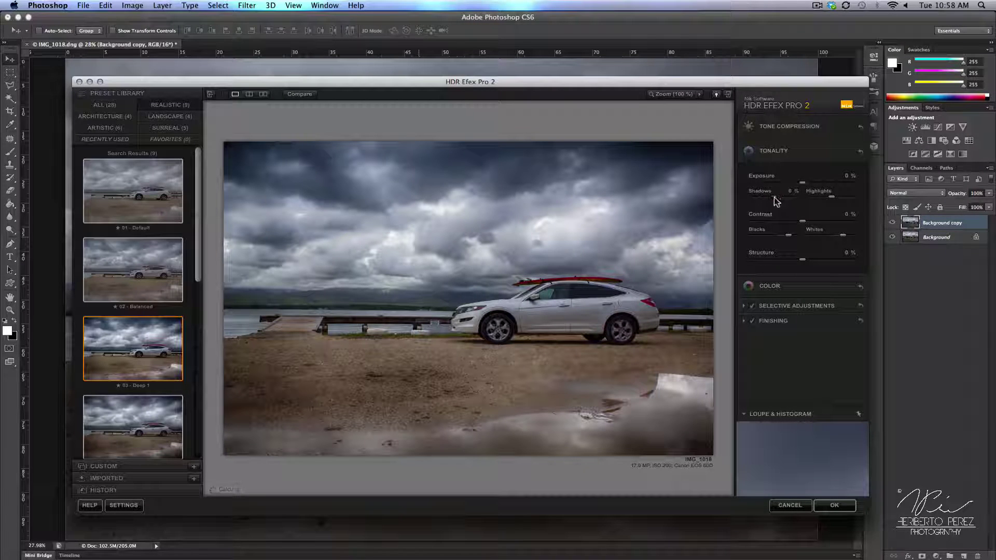
Set Shadows to about 26%, Contrast to 16%, Blacks to 45% and Structure to 7%.
{"action": "mouse_move", "coordinate": [776, 201]}
{"action": "left_mouse_down"}
{"action": "mouse_move", "coordinate": [785, 201]}
{"action": "mouse_move", "coordinate": [760, 199]}
{"action": "mouse_move", "coordinate": [790, 202]}
{"action": "mouse_move", "coordinate": [754, 202]}
{"action": "left_mouse_up"}
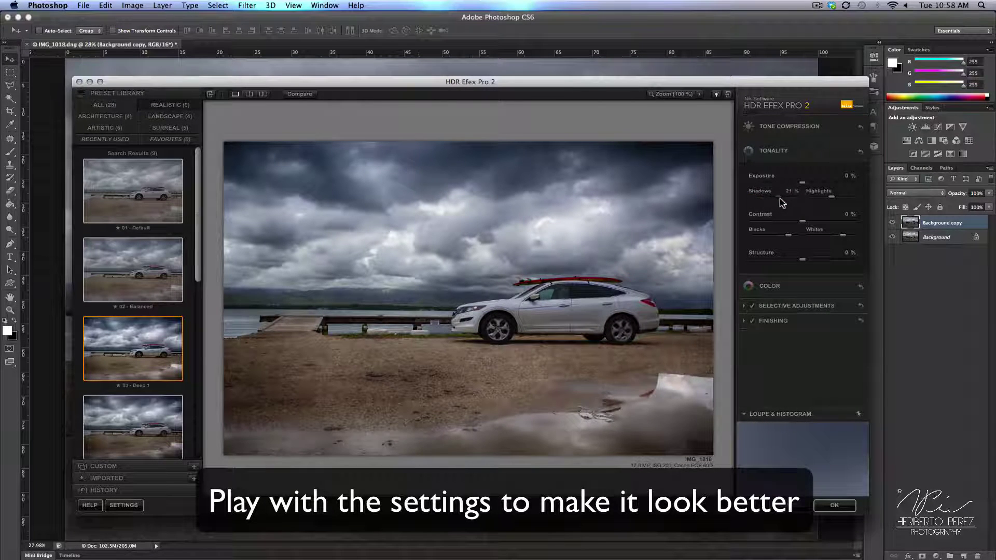
{"action": "left_click_drag", "start_coordinate": [776, 202], "coordinate": [850, 201]}
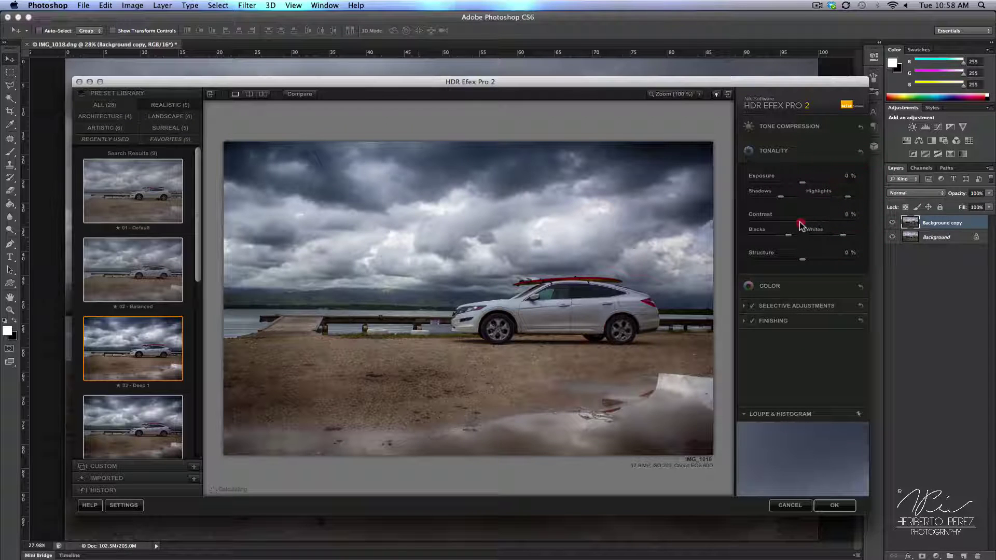
{"action": "left_click_drag", "start_coordinate": [800, 225], "coordinate": [846, 236]}
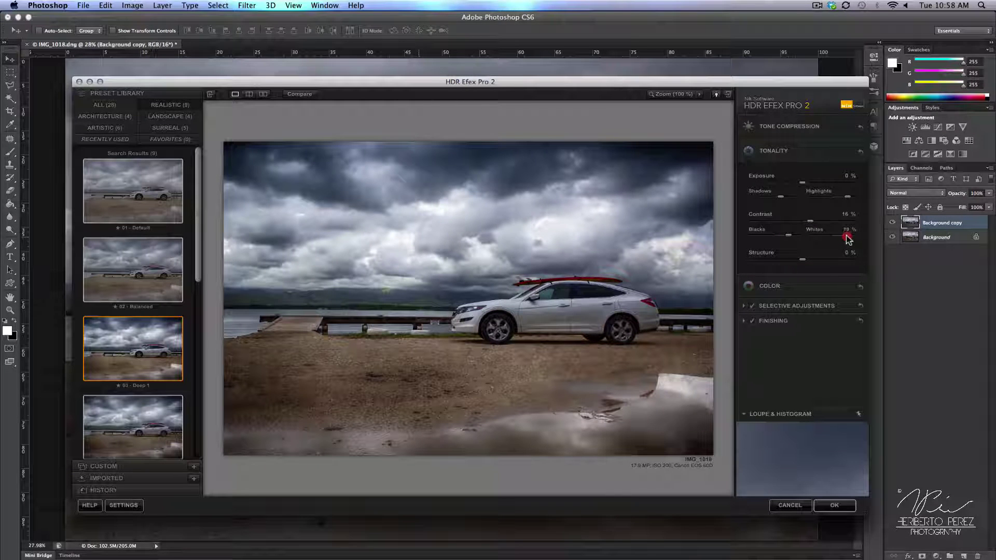
{"action": "mouse_move", "coordinate": [788, 234]}
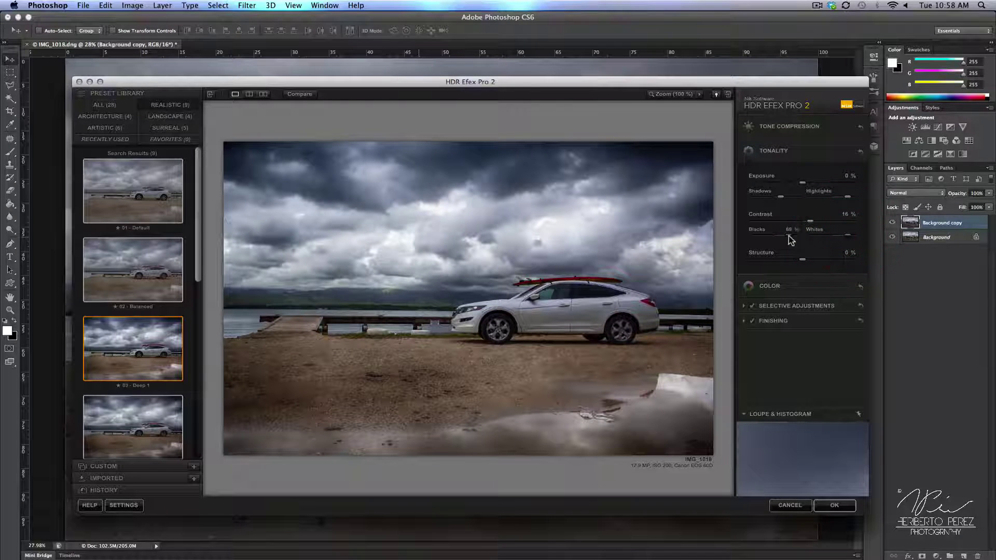
{"action": "left_click_drag", "start_coordinate": [786, 240], "coordinate": [781, 235]}
{"action": "left_click_drag", "start_coordinate": [790, 264], "coordinate": [816, 264]}
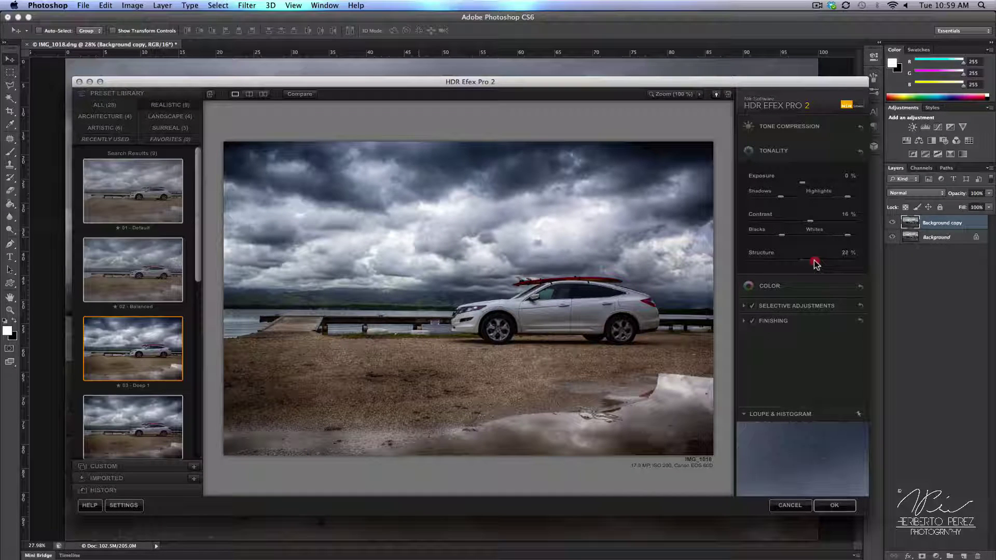
{"action": "mouse_move", "coordinate": [816, 264]}
{"action": "left_mouse_down"}
{"action": "mouse_move", "coordinate": [775, 264]}
{"action": "mouse_move", "coordinate": [789, 264]}
{"action": "left_mouse_up"}
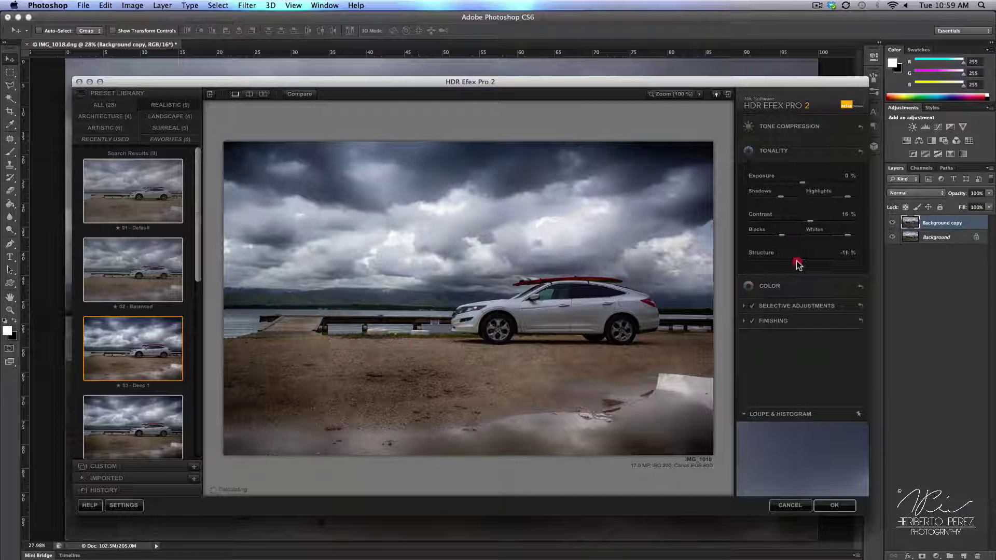
{"action": "mouse_move", "coordinate": [801, 264]}
{"action": "left_mouse_down"}
{"action": "mouse_move", "coordinate": [843, 264]}
{"action": "mouse_move", "coordinate": [808, 264]}
{"action": "left_mouse_up"}
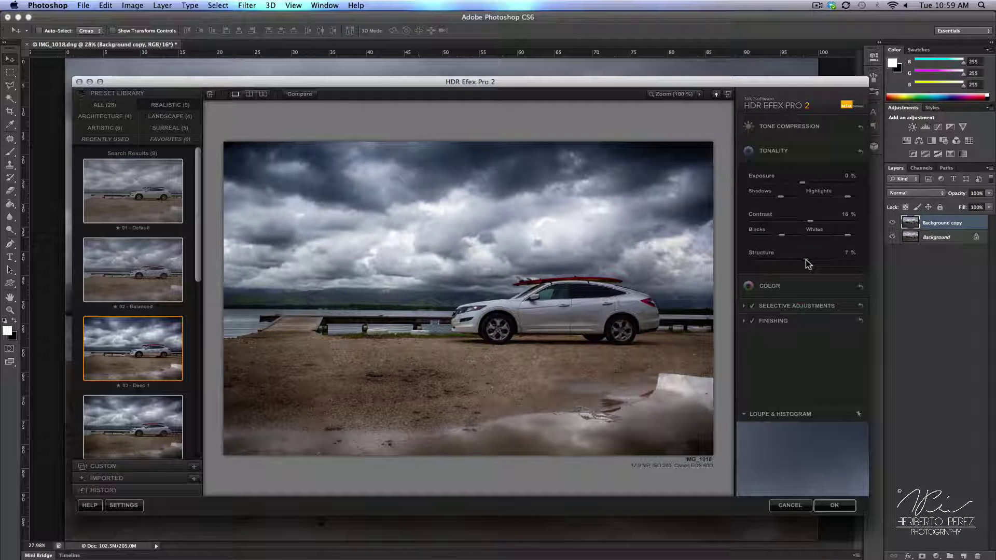
Apply the HDR toning, toggle the Background copy to compare, then reselect it.
{"action": "left_click", "coordinate": [833, 508]}
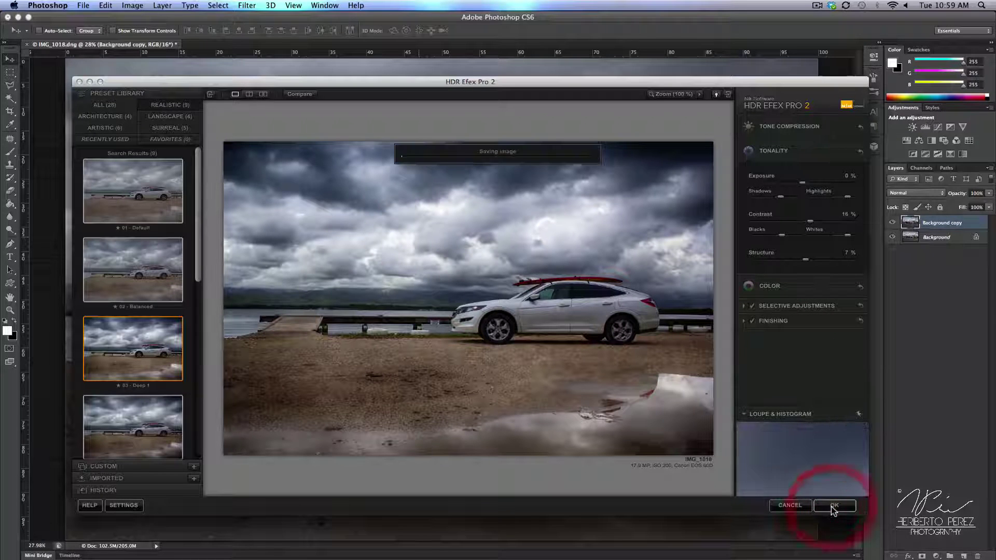
{"action": "left_click", "coordinate": [892, 222]}
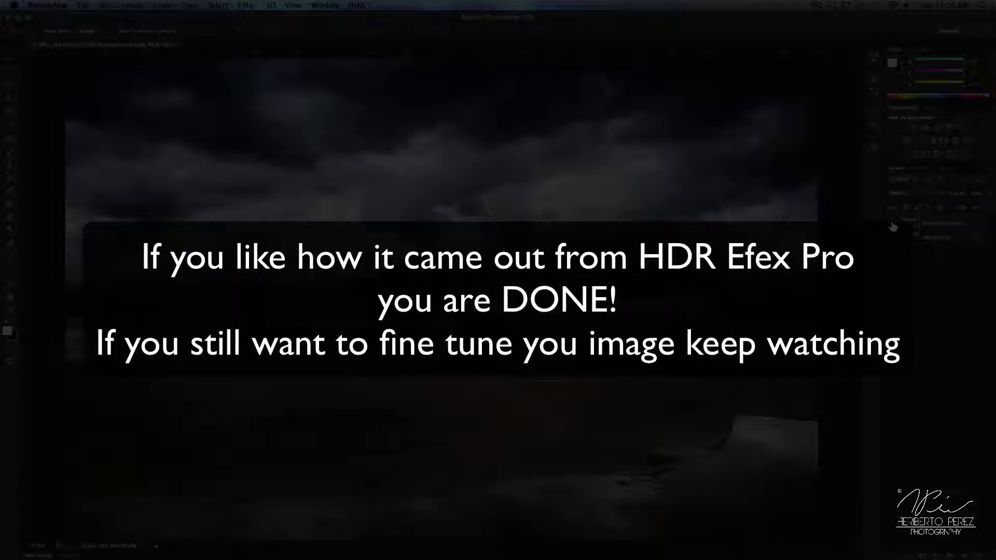
{"action": "left_click", "coordinate": [935, 240]}
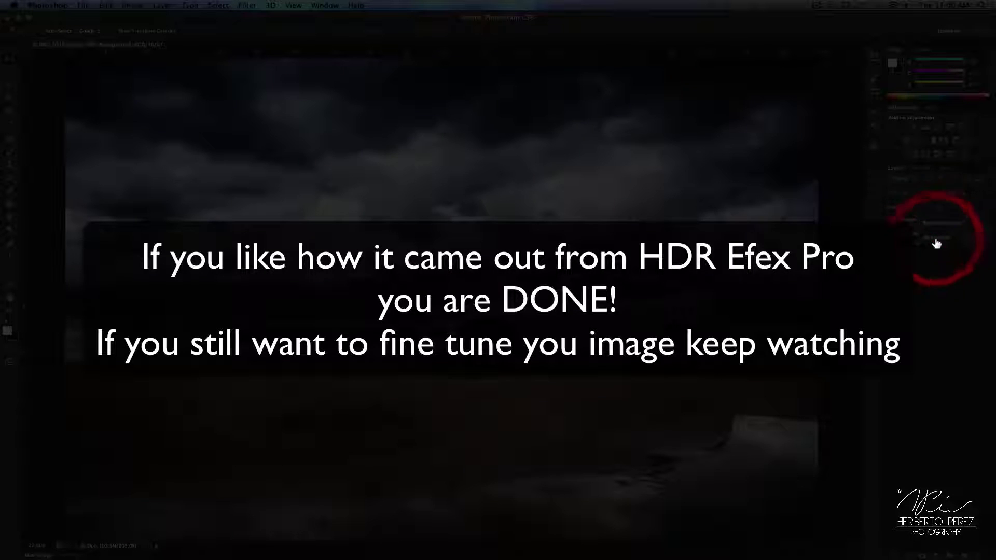
{"action": "left_click", "coordinate": [938, 223]}
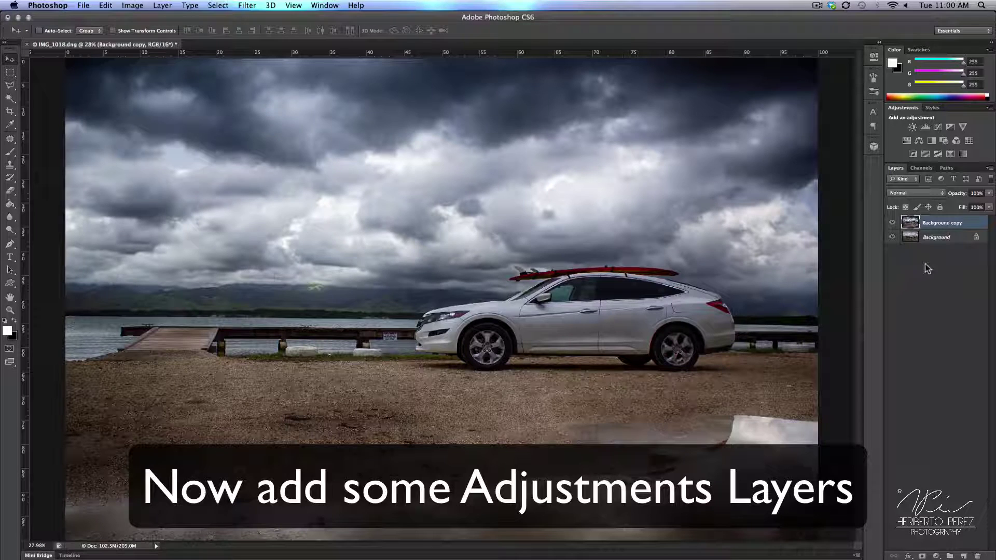
Add a Brightness/Contrast layer with its mask, and ready a 500 px soft white brush.
{"action": "left_click", "coordinate": [913, 127]}
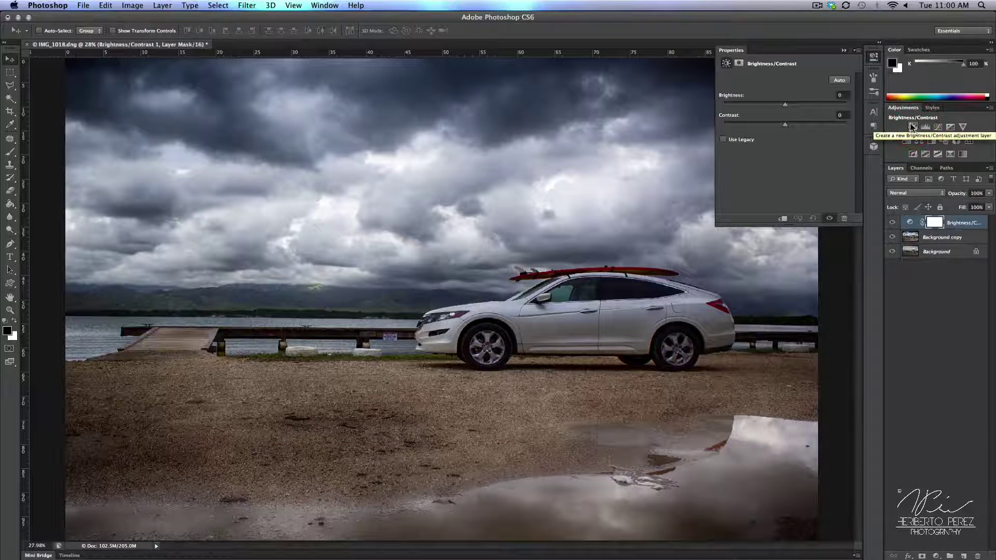
{"action": "left_click", "coordinate": [738, 65]}
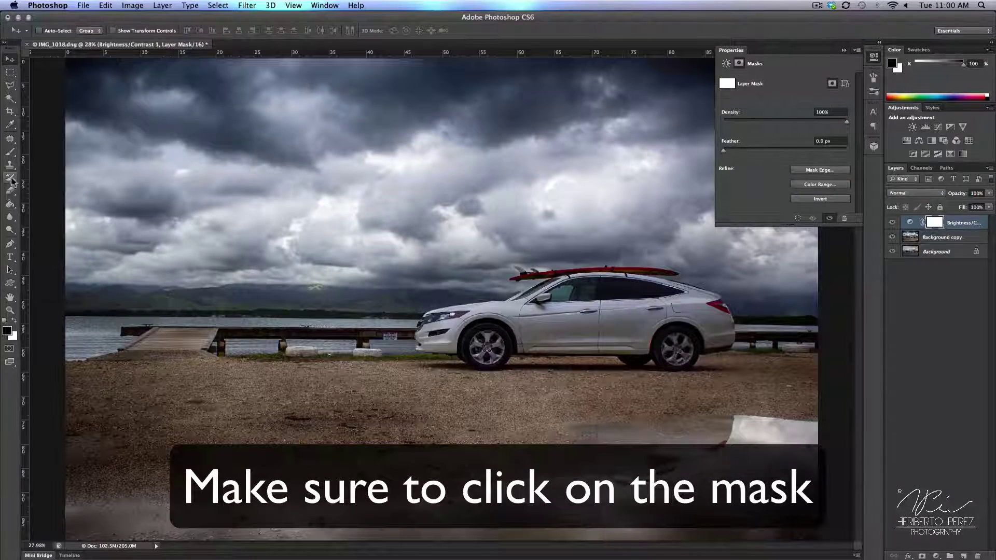
{"action": "left_click", "coordinate": [9, 153]}
{"action": "left_click", "coordinate": [44, 31]}
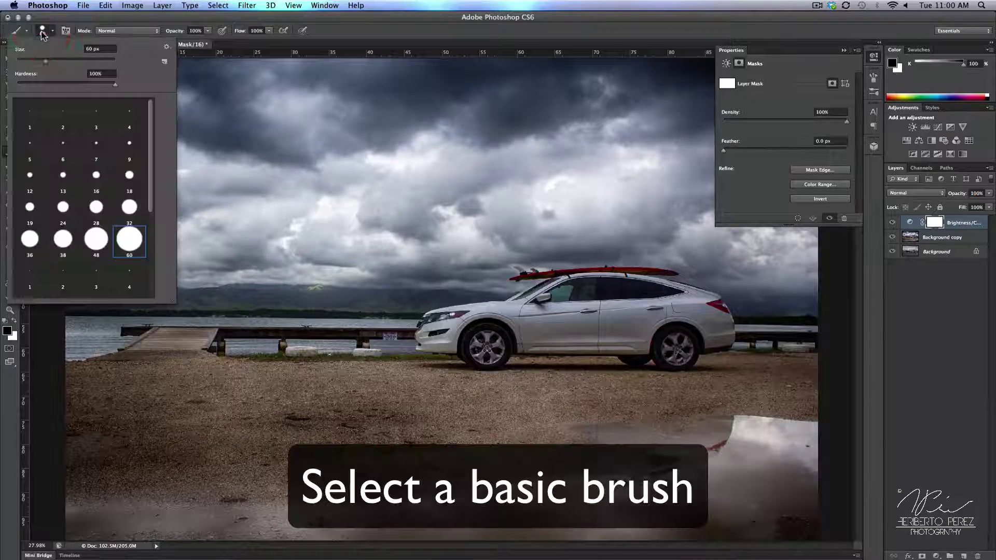
{"action": "scroll", "coordinate": [106, 243], "scroll_direction": "down", "scroll_amount": 3}
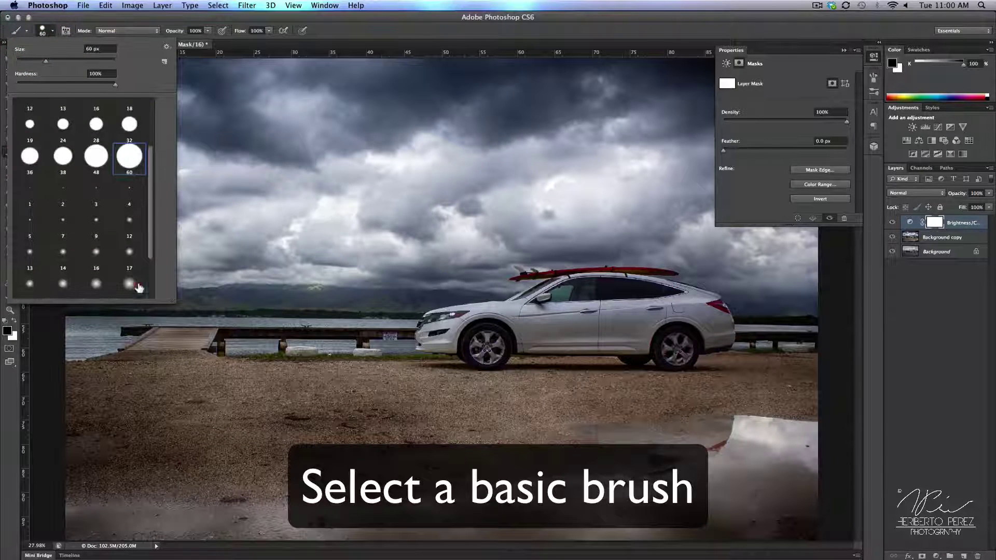
{"action": "left_click", "coordinate": [130, 284]}
{"action": "scroll", "coordinate": [132, 286], "scroll_direction": "down", "scroll_amount": 3}
{"action": "left_click", "coordinate": [126, 287]}
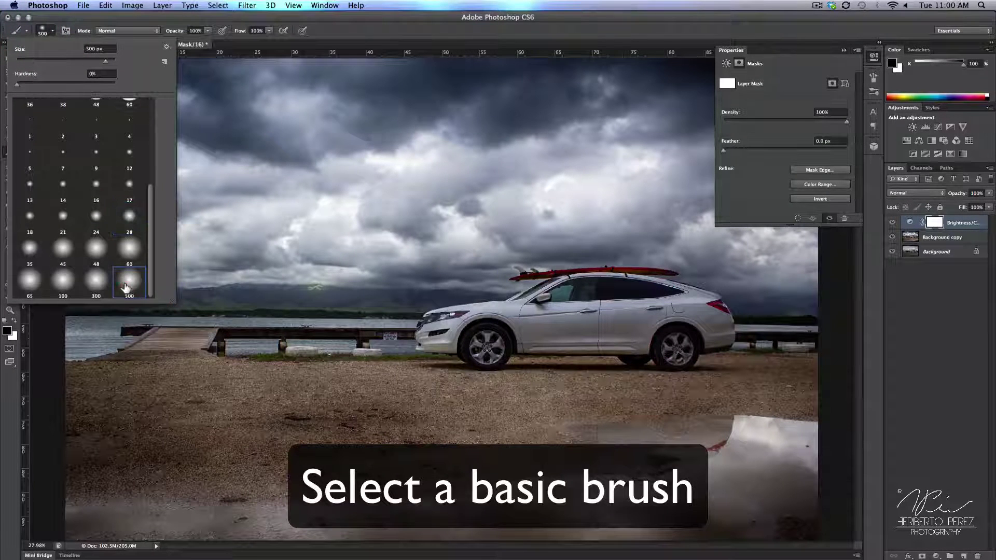
{"action": "left_click", "coordinate": [314, 29]}
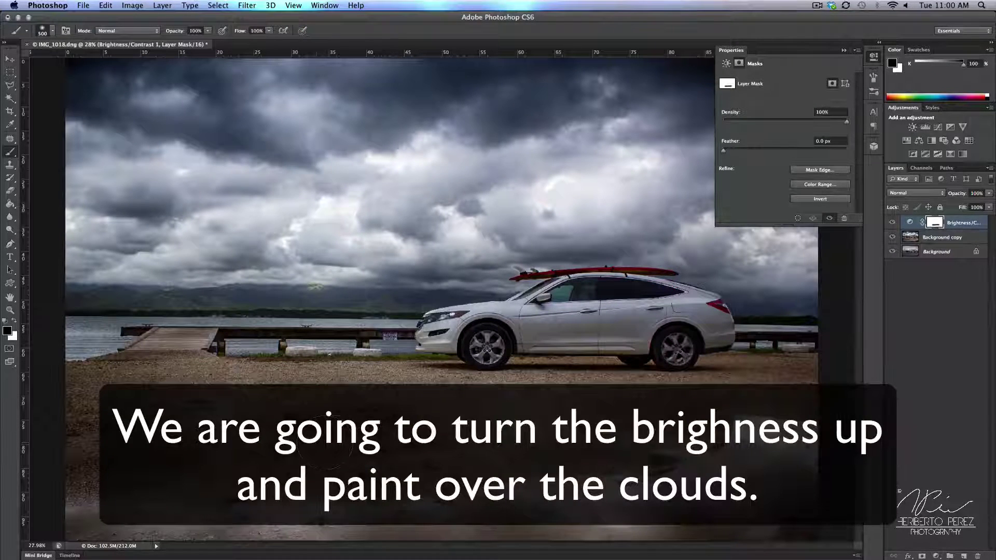
{"action": "left_click", "coordinate": [14, 321]}
Raise Brightness to 38 and paint black on the mask over the upper-left sky.
{"action": "left_click", "coordinate": [726, 63]}
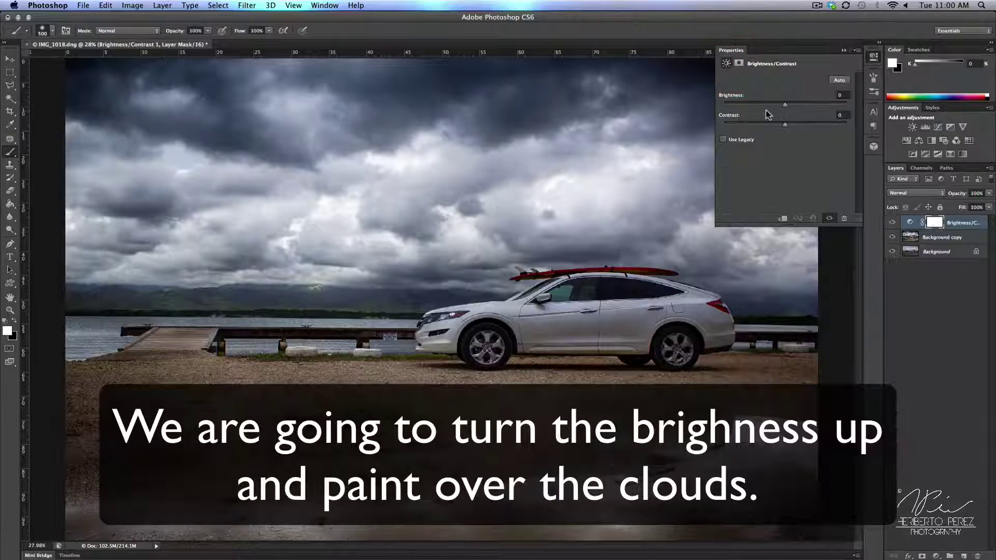
{"action": "left_click_drag", "start_coordinate": [787, 108], "coordinate": [808, 109]}
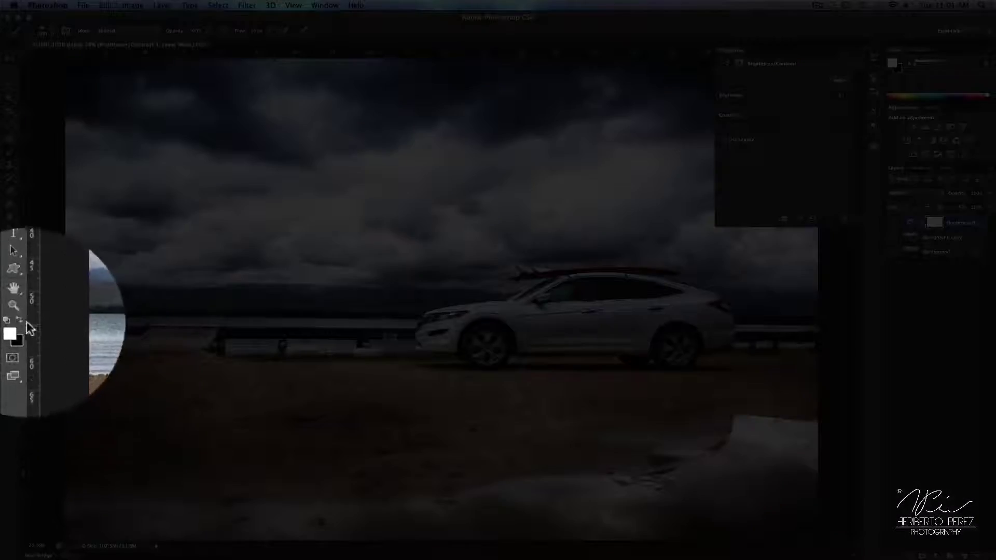
{"action": "key", "text": "x"}
{"action": "left_click_drag", "start_coordinate": [120, 255], "coordinate": [311, 63]}
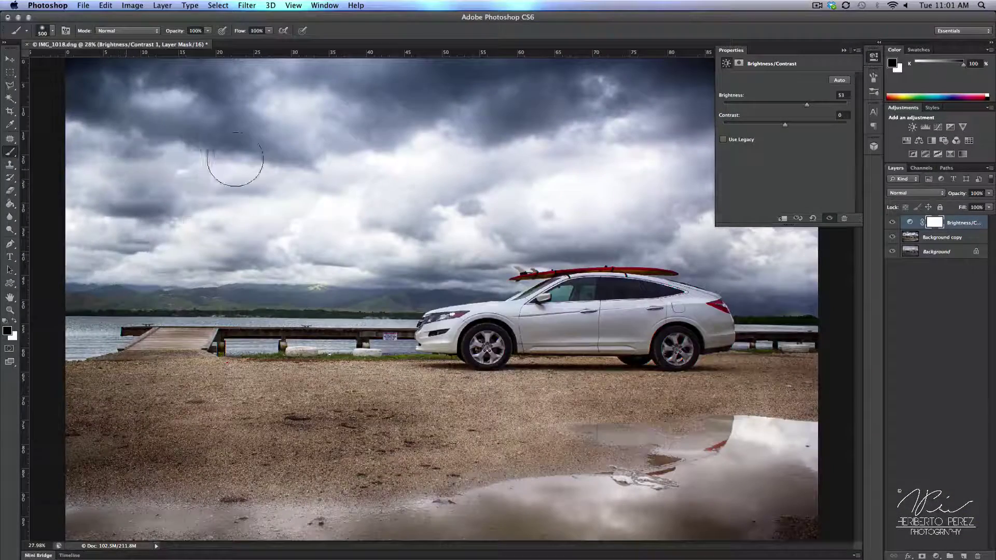
{"action": "mouse_move", "coordinate": [249, 172]}
{"action": "left_mouse_down"}
{"action": "mouse_move", "coordinate": [307, 178]}
{"action": "mouse_move", "coordinate": [156, 218]}
{"action": "mouse_move", "coordinate": [436, 138]}
{"action": "mouse_move", "coordinate": [219, 191]}
{"action": "mouse_move", "coordinate": [234, 220]}
{"action": "mouse_move", "coordinate": [152, 272]}
{"action": "mouse_move", "coordinate": [322, 228]}
{"action": "mouse_move", "coordinate": [269, 239]}
{"action": "mouse_move", "coordinate": [574, 198]}
{"action": "mouse_move", "coordinate": [682, 207]}
{"action": "mouse_move", "coordinate": [737, 254]}
{"action": "mouse_move", "coordinate": [674, 129]}
{"action": "mouse_move", "coordinate": [690, 88]}
{"action": "left_mouse_up"}
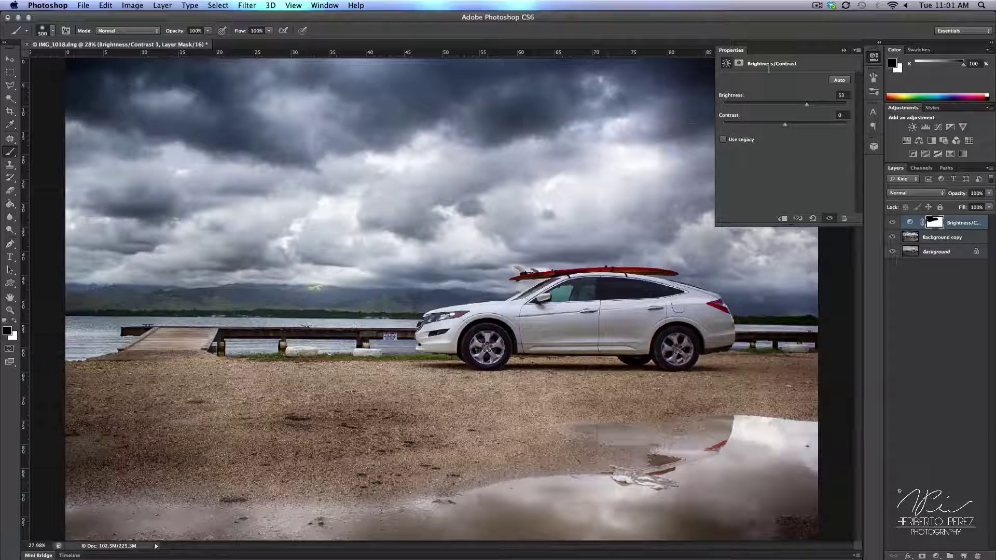
Mask the brightening from the top, left, right and band above the car and pier.
{"action": "left_click", "coordinate": [844, 52]}
{"action": "mouse_move", "coordinate": [829, 98]}
{"action": "left_mouse_down"}
{"action": "mouse_move", "coordinate": [431, 93]}
{"action": "mouse_move", "coordinate": [258, 70]}
{"action": "left_mouse_up"}
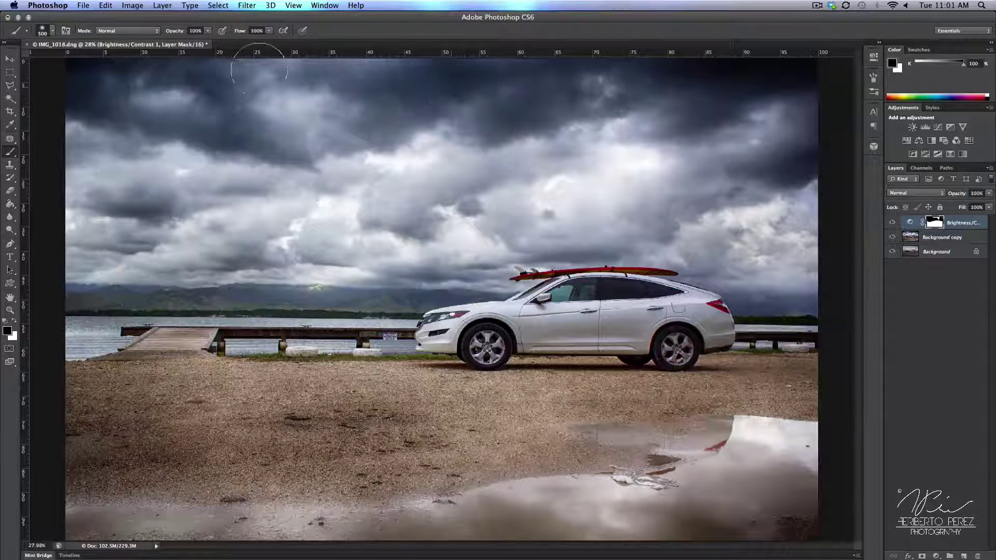
{"action": "left_click_drag", "start_coordinate": [290, 268], "coordinate": [580, 249]}
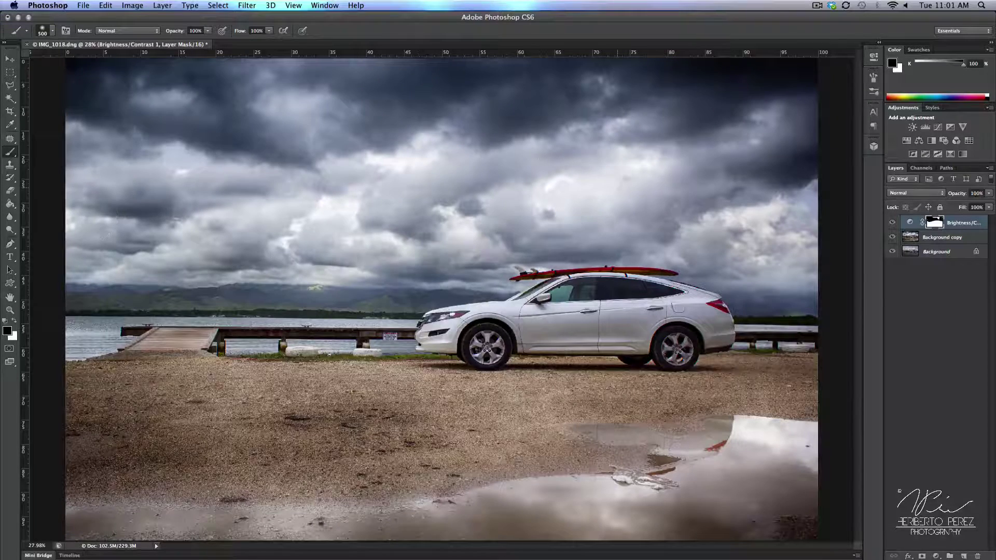
{"action": "left_click_drag", "start_coordinate": [802, 273], "coordinate": [829, 296]}
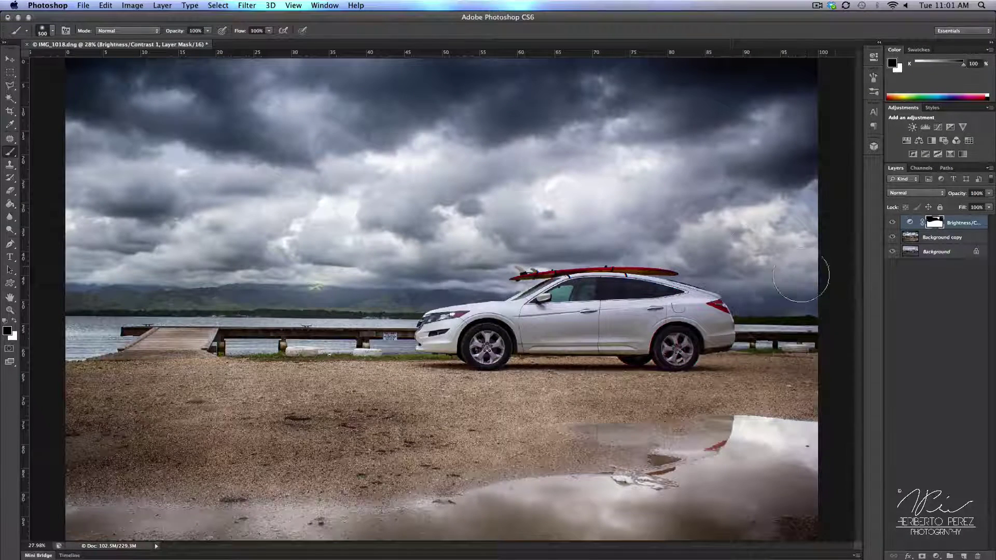
{"action": "mouse_move", "coordinate": [679, 161]}
{"action": "left_mouse_down"}
{"action": "mouse_move", "coordinate": [144, 189]}
{"action": "mouse_move", "coordinate": [311, 122]}
{"action": "mouse_move", "coordinate": [97, 262]}
{"action": "left_mouse_up"}
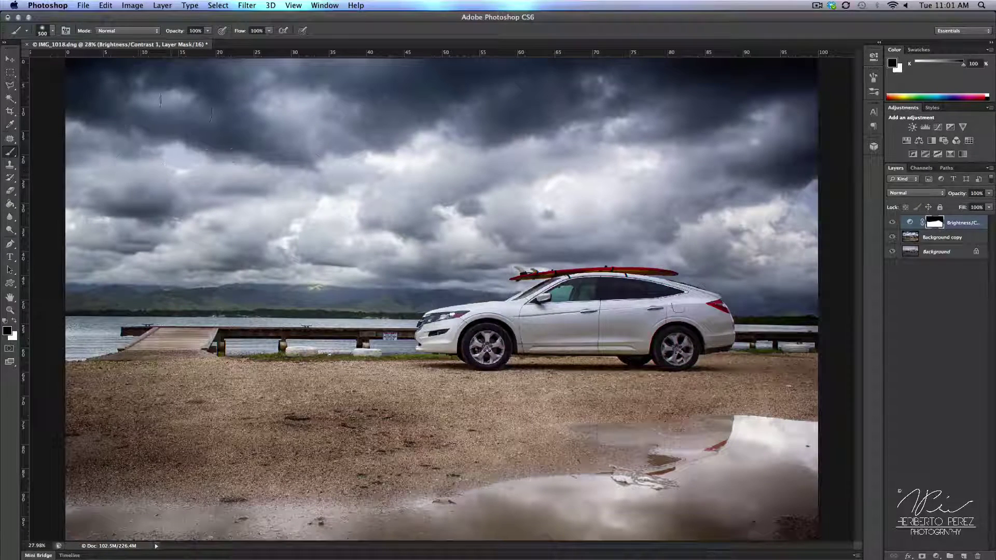
{"action": "left_click_drag", "start_coordinate": [378, 89], "coordinate": [799, 110]}
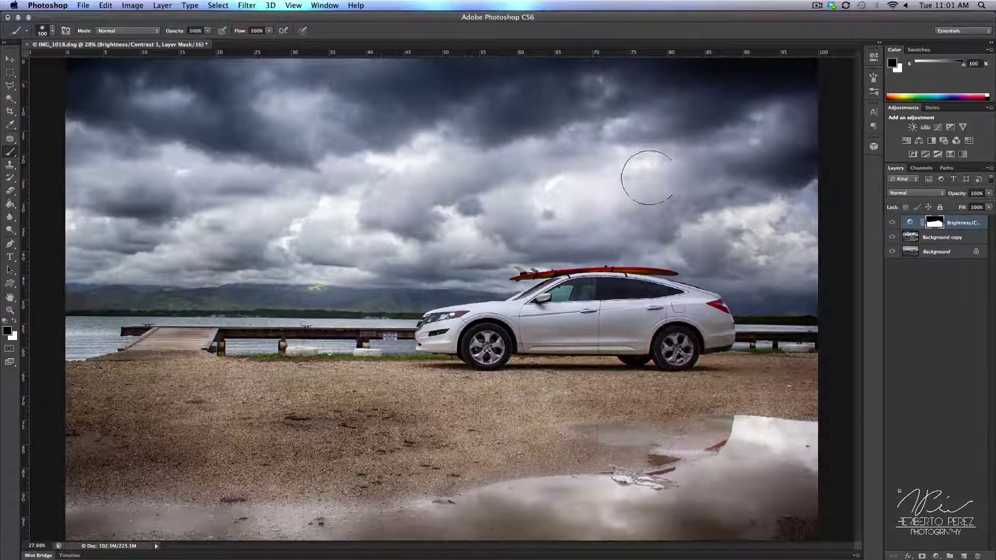
Add a Hue/Saturation layer with Saturation +17 and Lightness +3.
{"action": "left_click", "coordinate": [906, 140]}
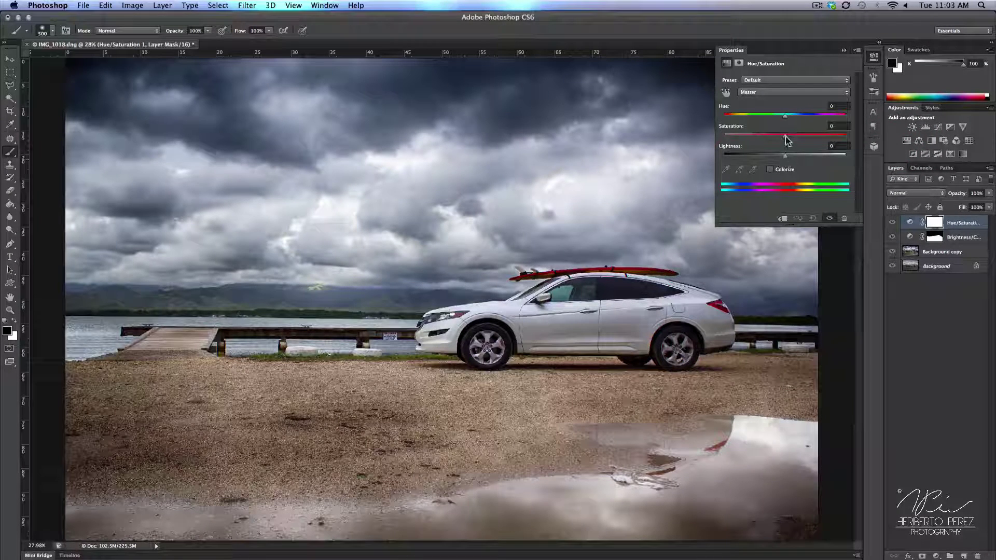
{"action": "mouse_move", "coordinate": [786, 139]}
{"action": "left_mouse_down"}
{"action": "mouse_move", "coordinate": [816, 140]}
{"action": "mouse_move", "coordinate": [774, 155]}
{"action": "mouse_move", "coordinate": [787, 157]}
{"action": "left_mouse_up"}
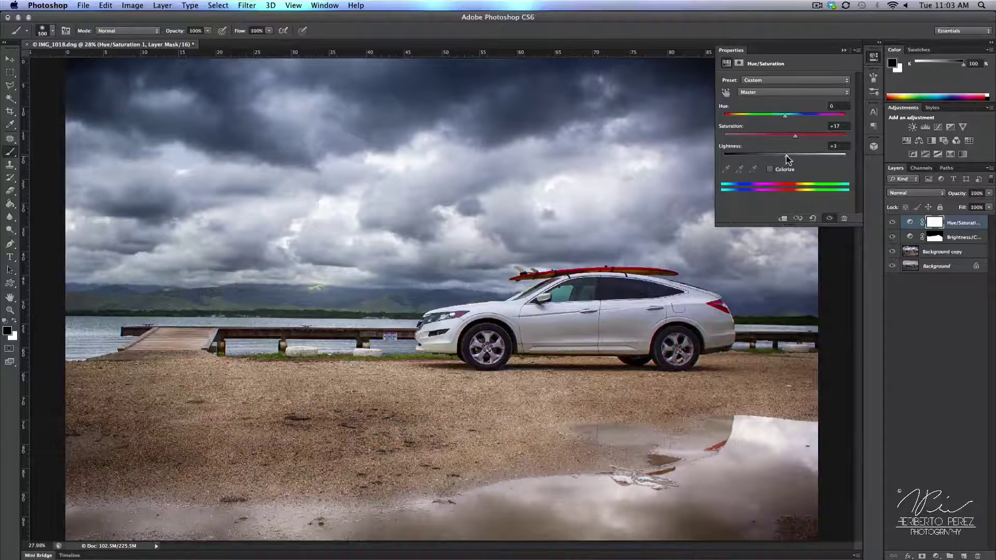
{"action": "left_click", "coordinate": [844, 50]}
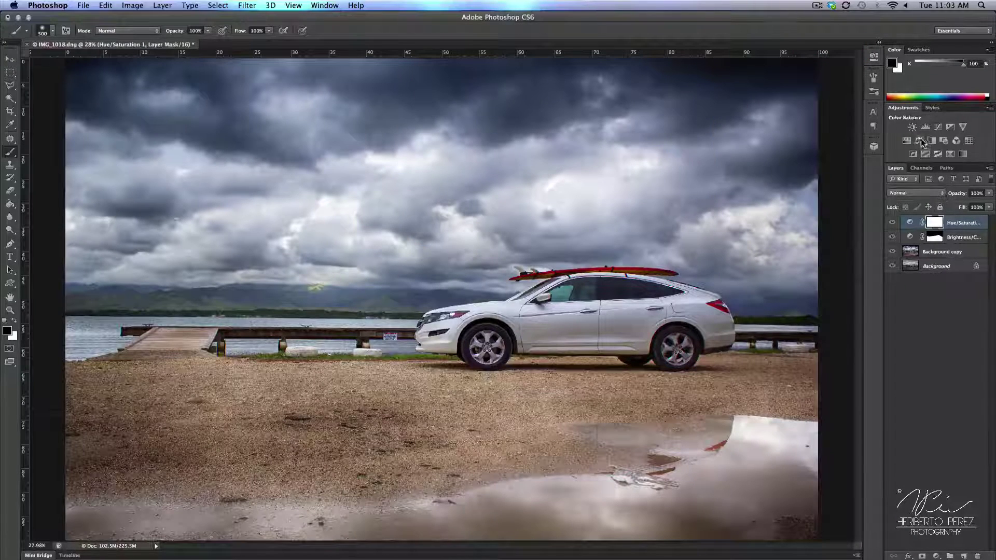
Add a Vibrance layer at +50, then select the Hue/Saturation 1 layer.
{"action": "left_click", "coordinate": [963, 127]}
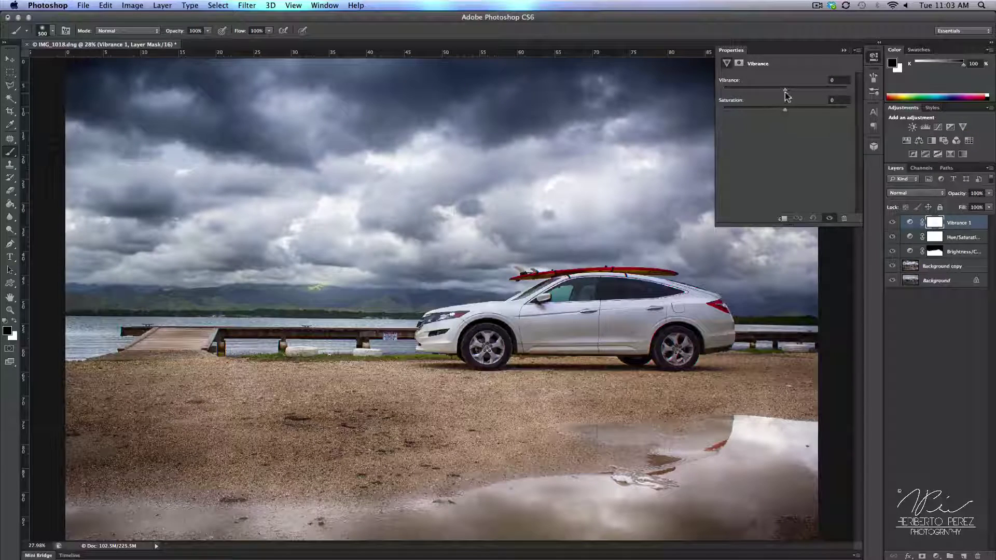
{"action": "left_click_drag", "start_coordinate": [786, 94], "coordinate": [820, 95]}
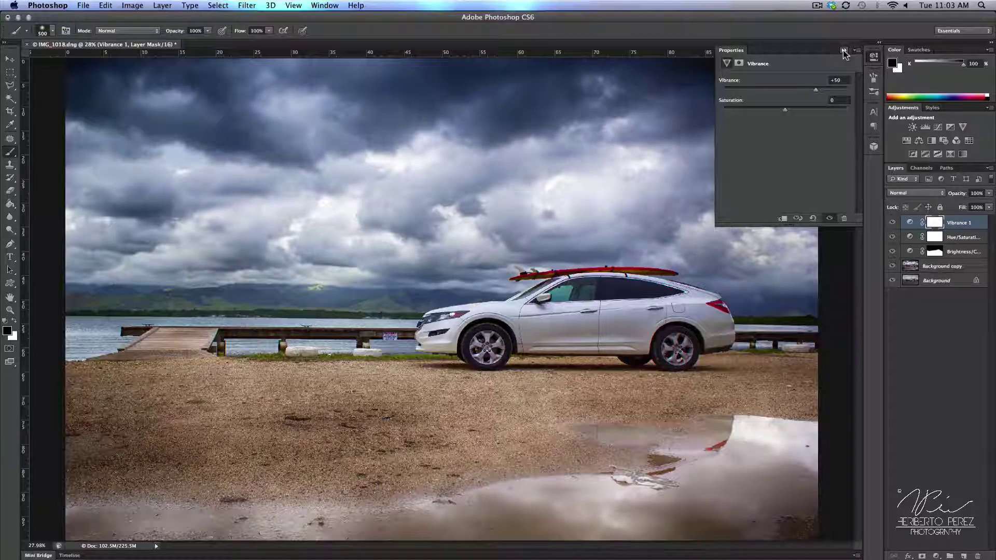
{"action": "left_click", "coordinate": [843, 51]}
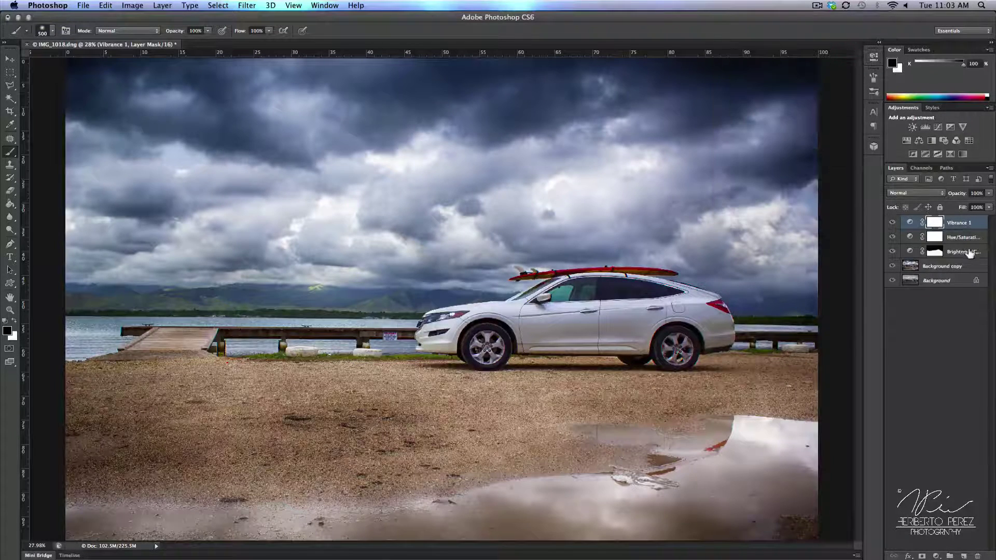
{"action": "left_click", "coordinate": [960, 238]}
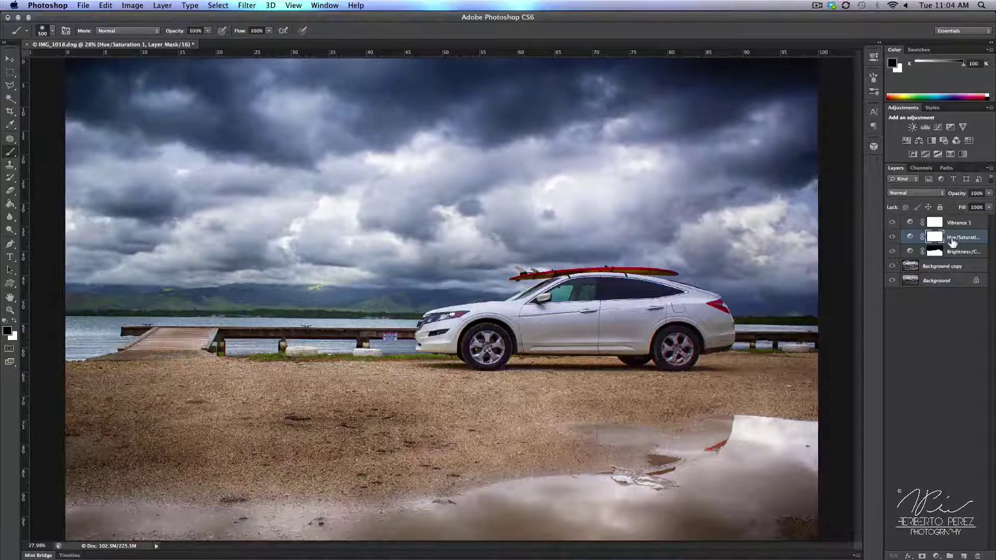
Review the first Hue/Saturation layer's settings.
{"action": "left_click", "coordinate": [910, 238]}
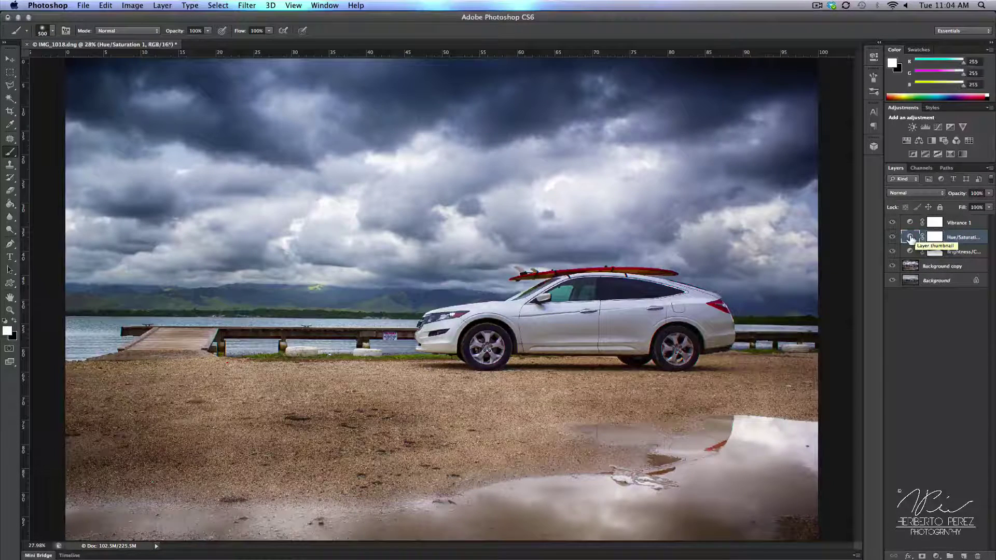
{"action": "double_click", "coordinate": [910, 238]}
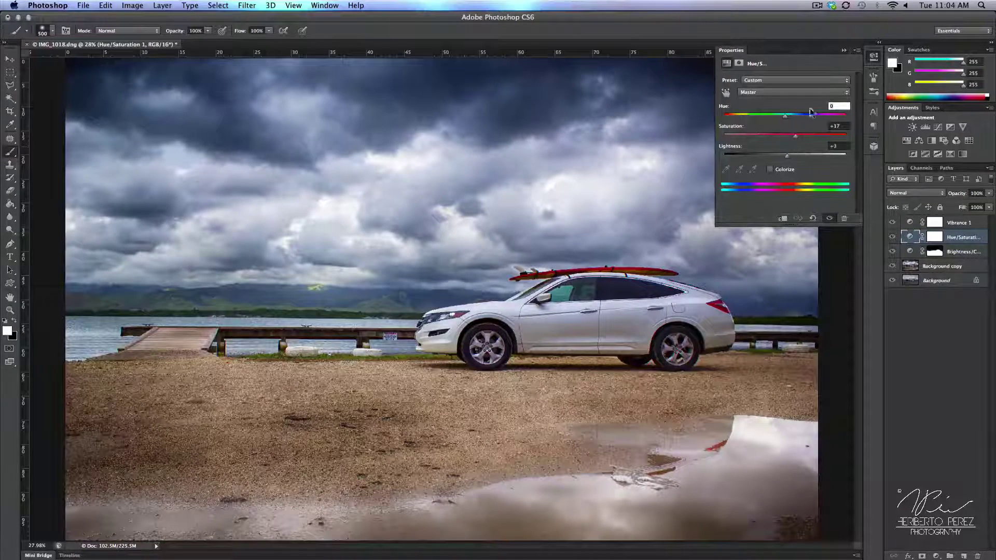
{"action": "left_click", "coordinate": [844, 50]}
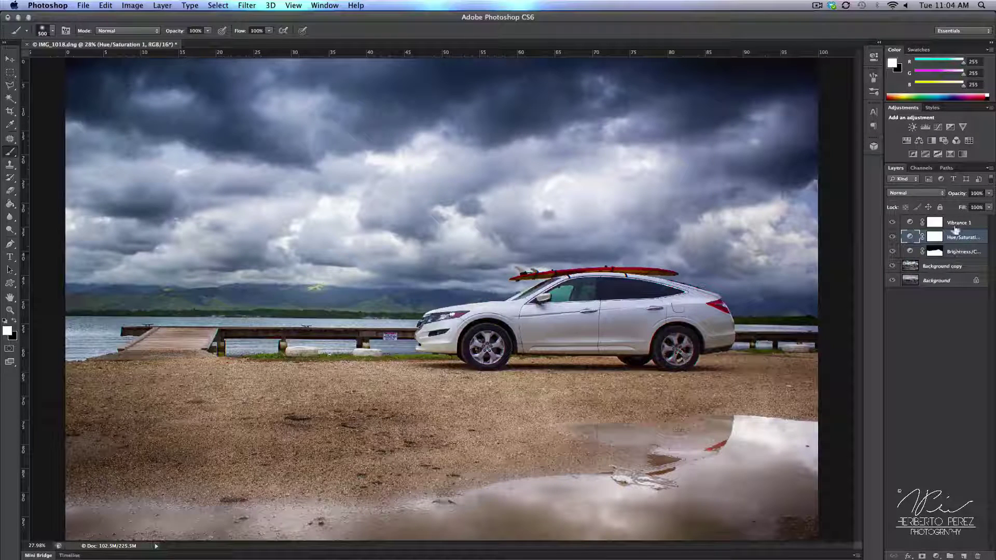
Add a second Hue/Saturation at -34 saturation, masked off the clouds, foreground and shore.
{"action": "left_click", "coordinate": [907, 140]}
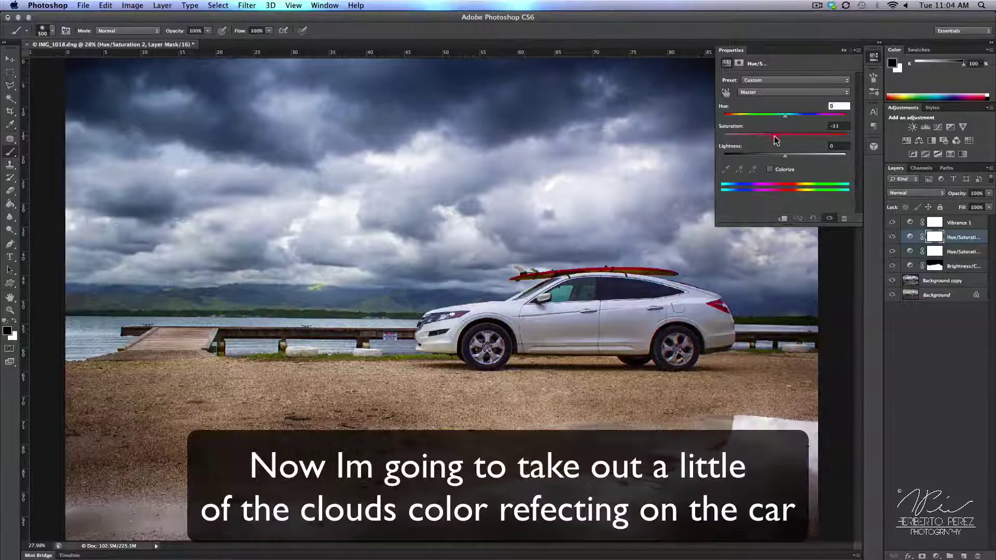
{"action": "left_click_drag", "start_coordinate": [774, 135], "coordinate": [764, 136]}
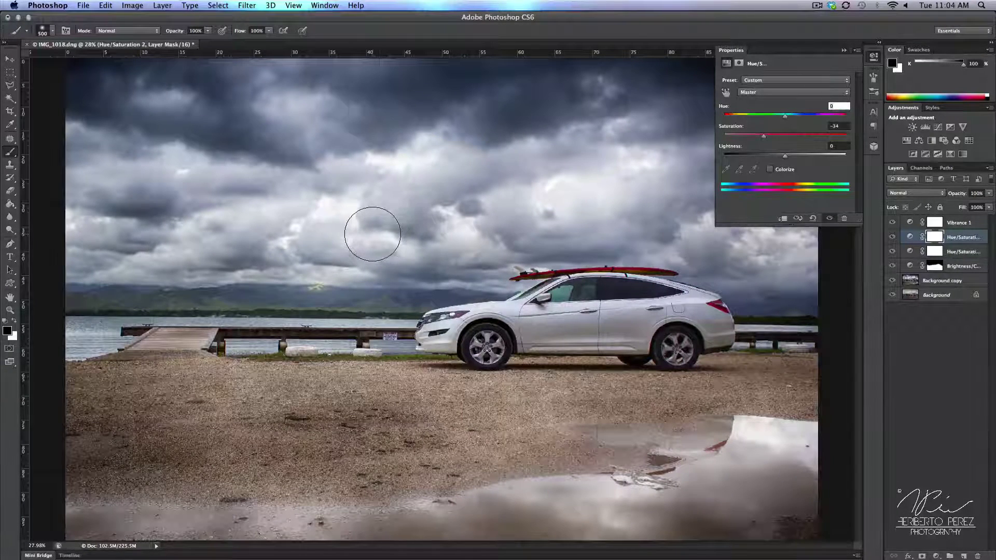
{"action": "left_click_drag", "start_coordinate": [372, 234], "coordinate": [506, 228]}
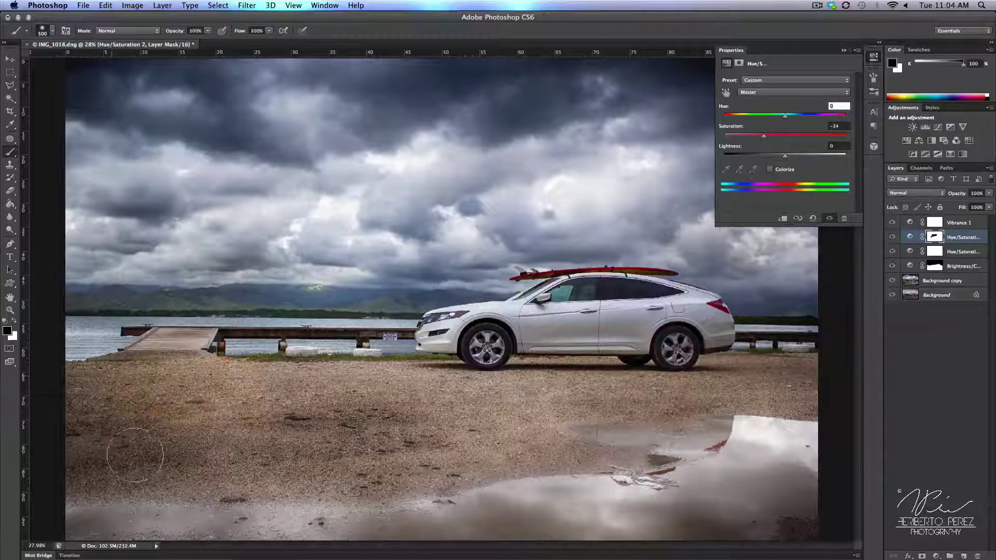
{"action": "left_click_drag", "start_coordinate": [135, 455], "coordinate": [106, 516]}
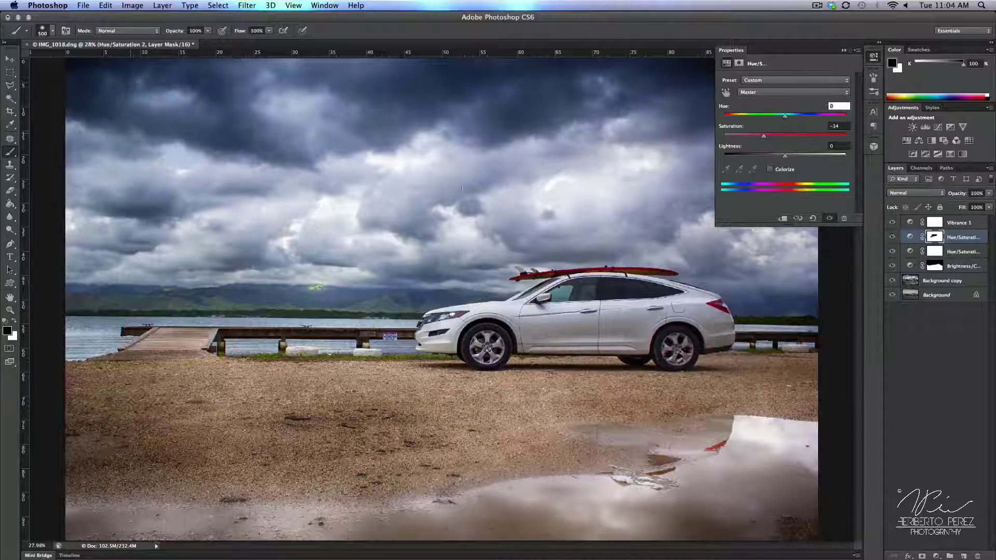
{"action": "left_click_drag", "start_coordinate": [800, 329], "coordinate": [812, 317]}
Add a Curves layer that darkens the shadows and brightens the highlights.
{"action": "left_click", "coordinate": [937, 128]}
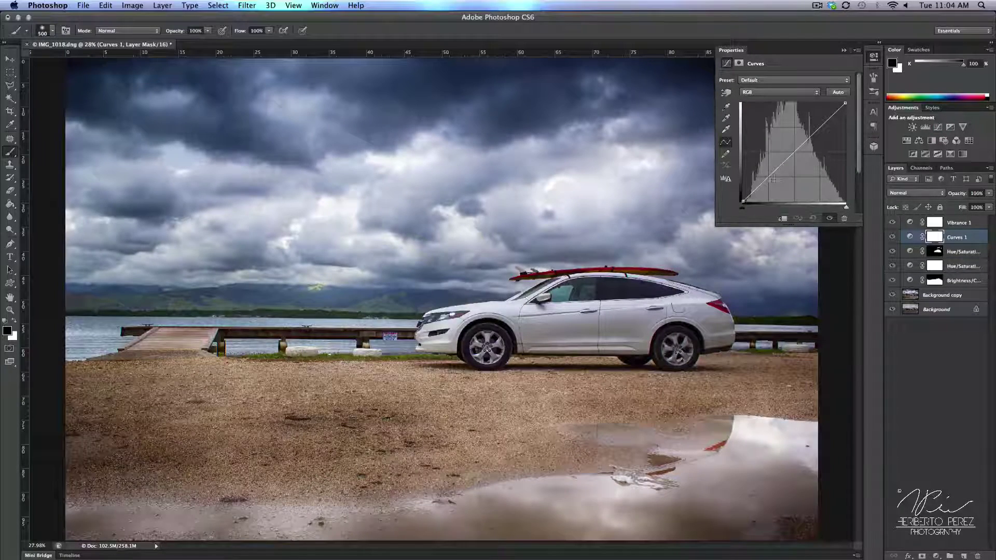
{"action": "left_click_drag", "start_coordinate": [769, 177], "coordinate": [766, 184]}
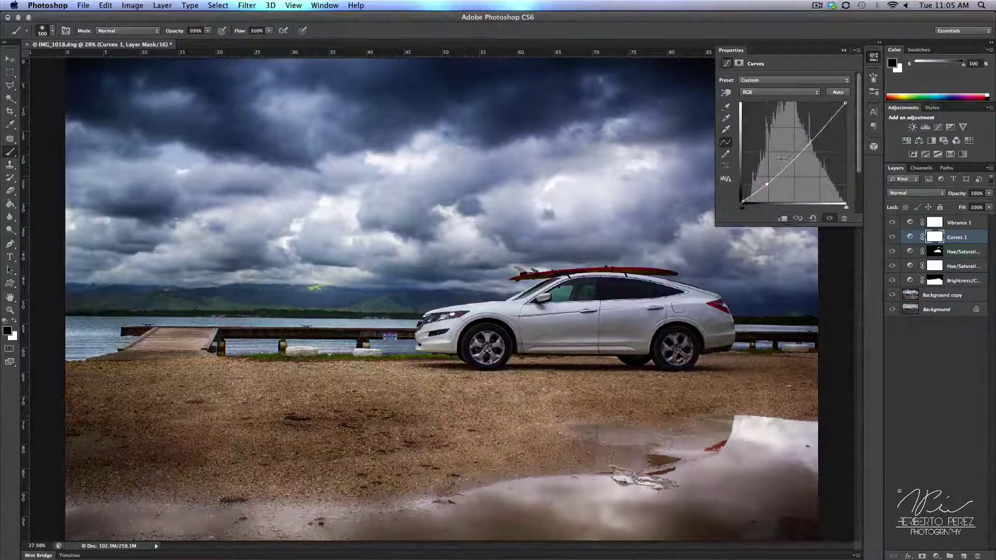
{"action": "left_click_drag", "start_coordinate": [820, 129], "coordinate": [820, 124]}
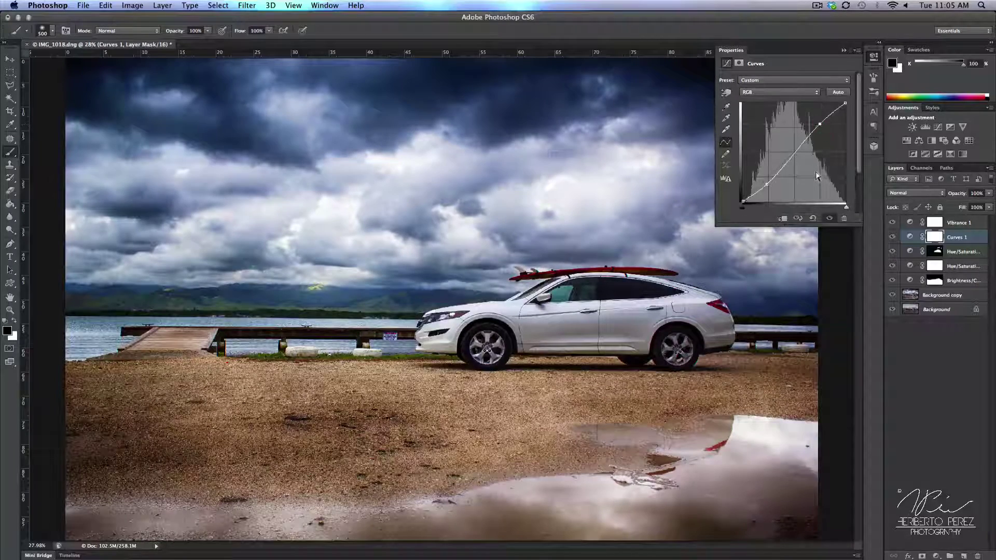
{"action": "left_click", "coordinate": [844, 50]}
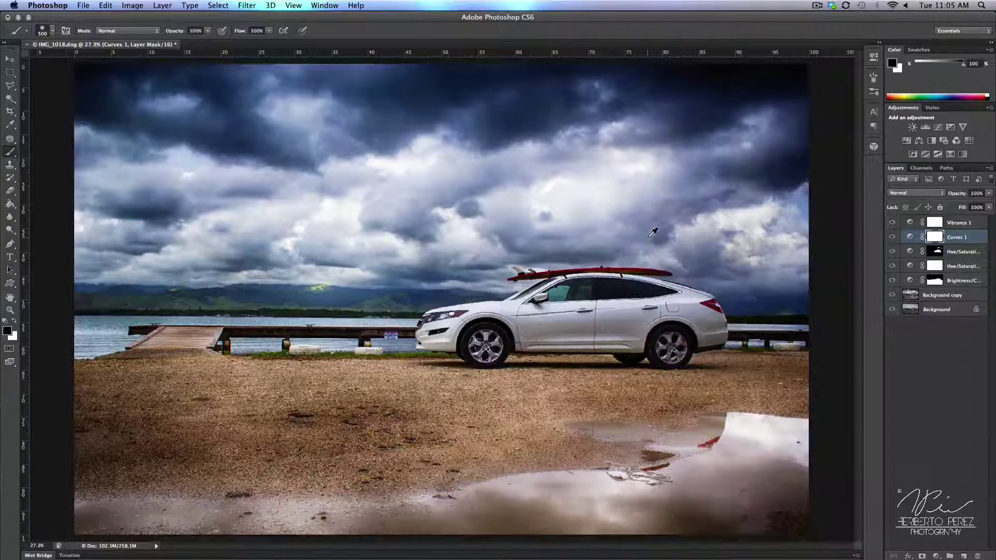
Zoom out and back in to about 28% to review the whole image.
{"action": "scroll", "coordinate": [537, 250], "scroll_direction": "down", "scroll_amount": 3}
{"action": "scroll", "coordinate": [538, 250], "scroll_direction": "up", "scroll_amount": 1}
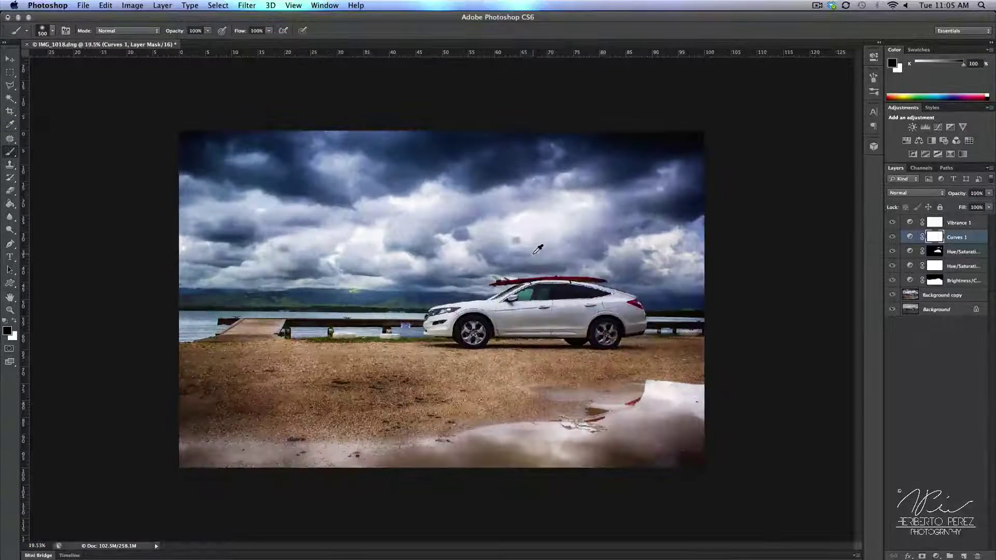
{"action": "scroll", "coordinate": [532, 254], "scroll_direction": "up", "scroll_amount": 1}
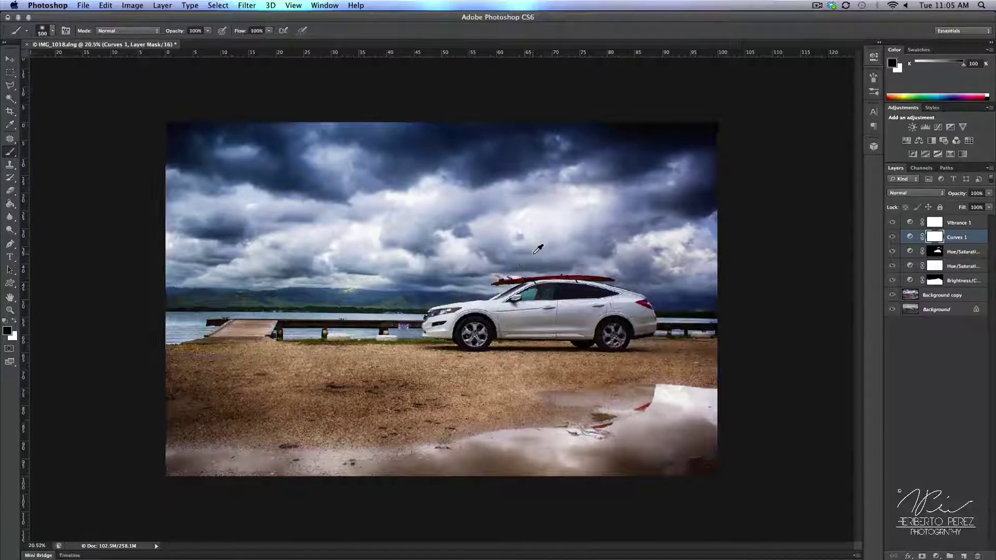
{"action": "scroll", "coordinate": [534, 253], "scroll_direction": "up", "scroll_amount": 1}
{"action": "scroll", "coordinate": [535, 253], "scroll_direction": "up", "scroll_amount": 1}
{"action": "scroll", "coordinate": [537, 249], "scroll_direction": "up", "scroll_amount": 1}
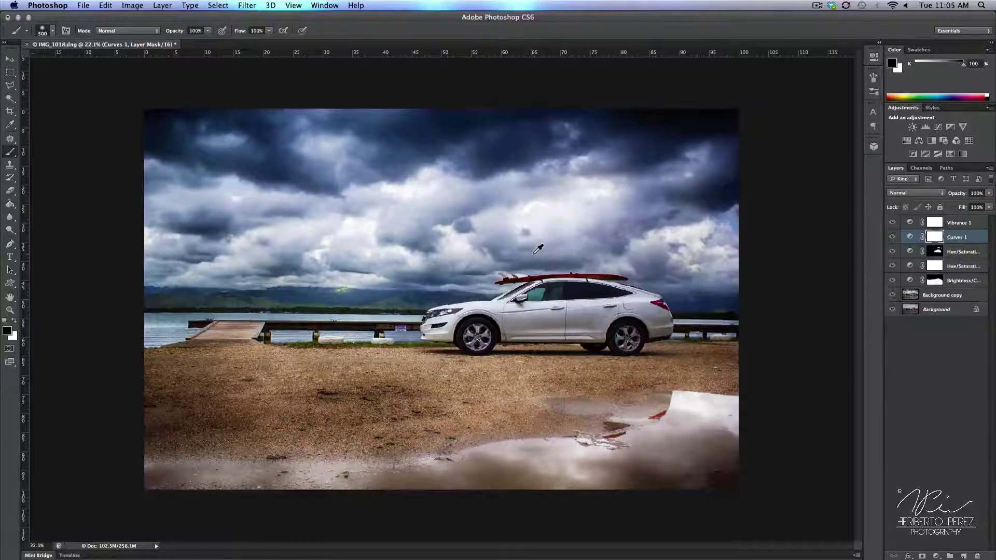
{"action": "scroll", "coordinate": [538, 249], "scroll_direction": "up", "scroll_amount": 1}
{"action": "scroll", "coordinate": [538, 250], "scroll_direction": "up", "scroll_amount": 2}
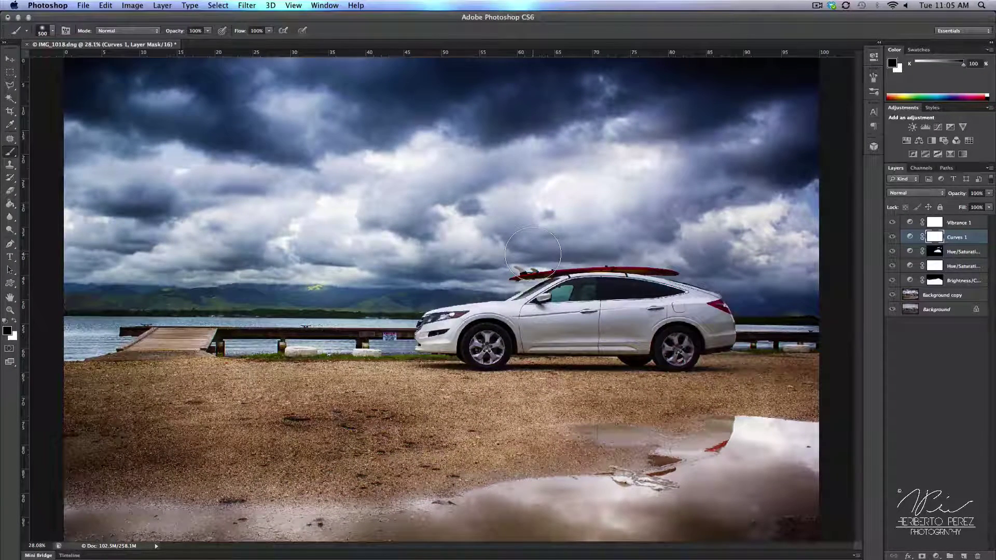
Toggle the HDR-toned Background copy on and off to compare with the original, then select it.
{"action": "left_click", "coordinate": [10, 60]}
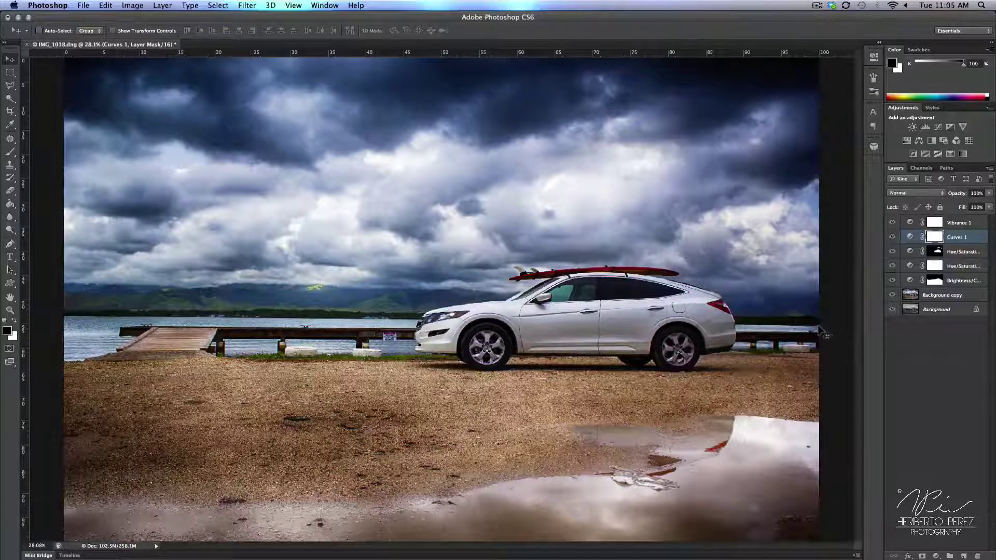
{"action": "left_click", "coordinate": [977, 222]}
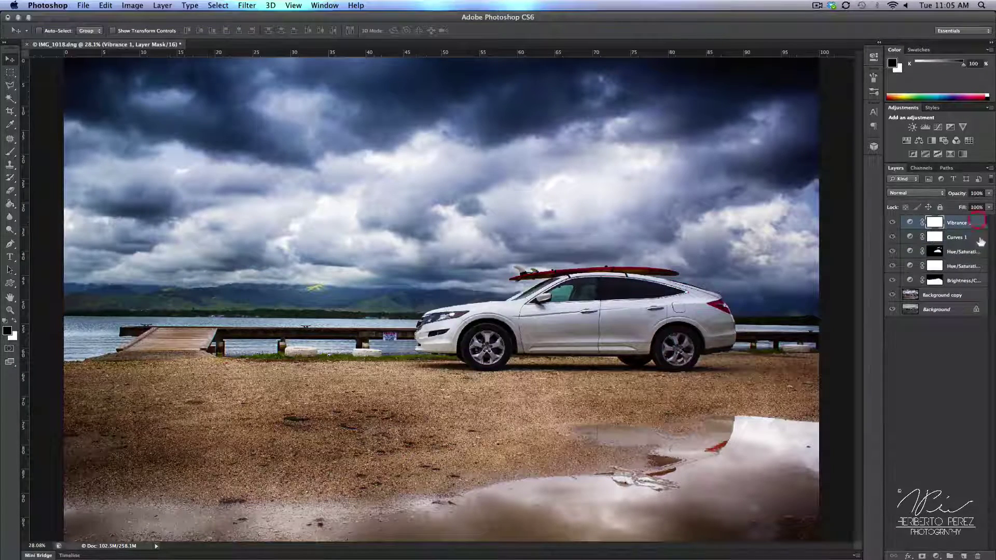
{"action": "left_click", "coordinate": [892, 295]}
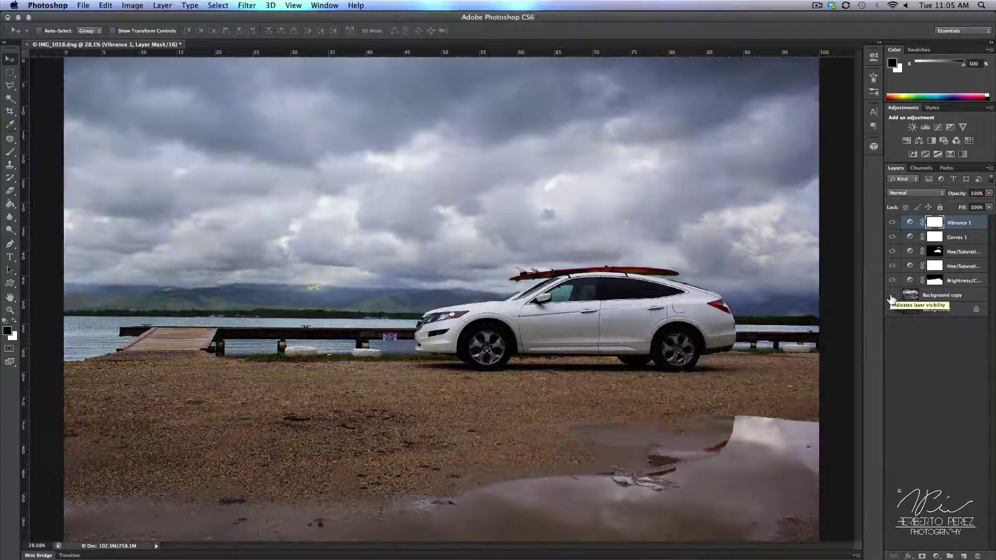
{"action": "left_click", "coordinate": [892, 295]}
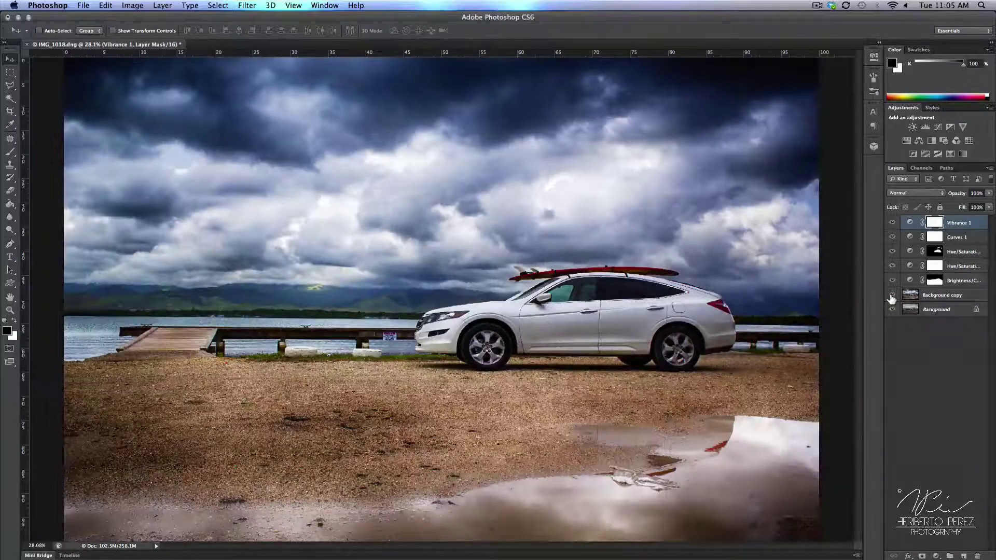
{"action": "left_click", "coordinate": [891, 296]}
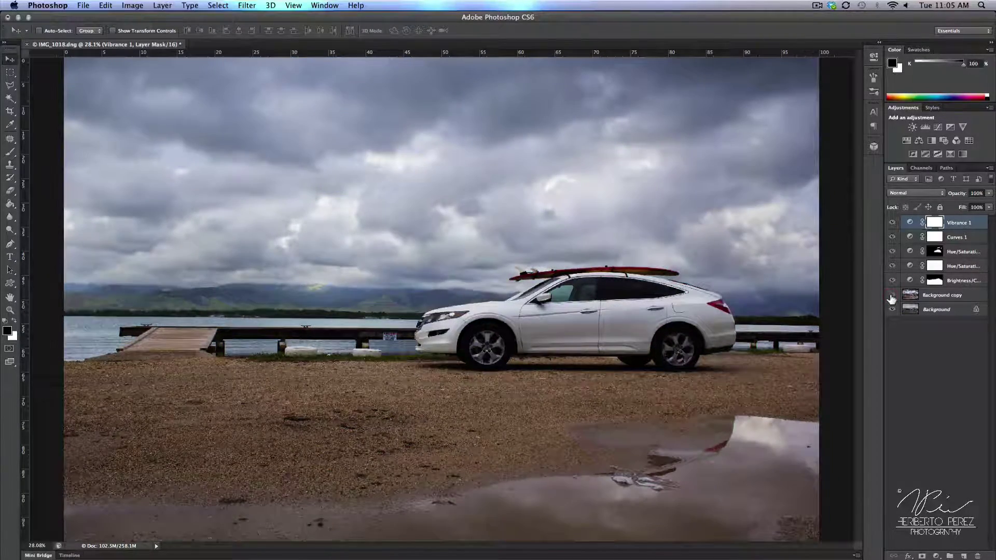
{"action": "left_click", "coordinate": [892, 295]}
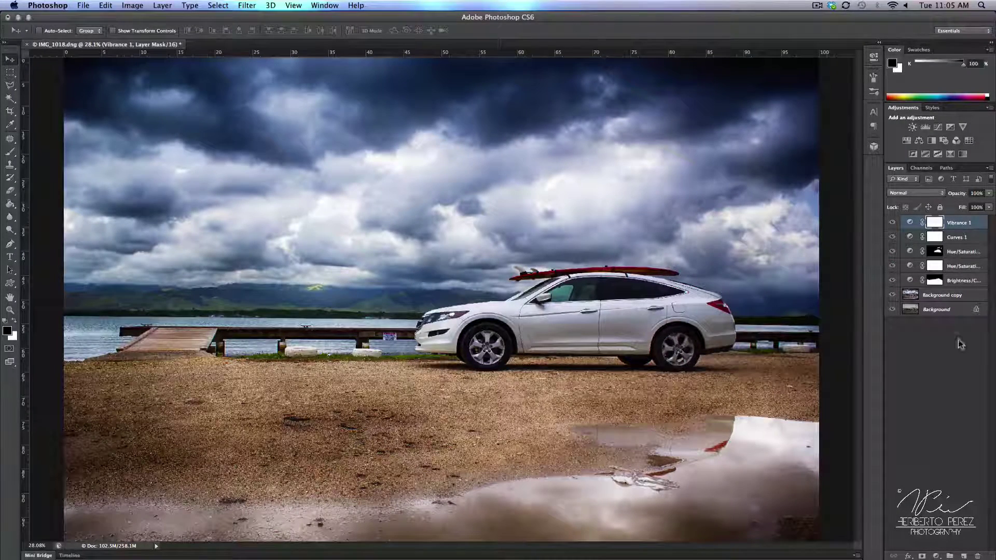
{"action": "left_click", "coordinate": [956, 296]}
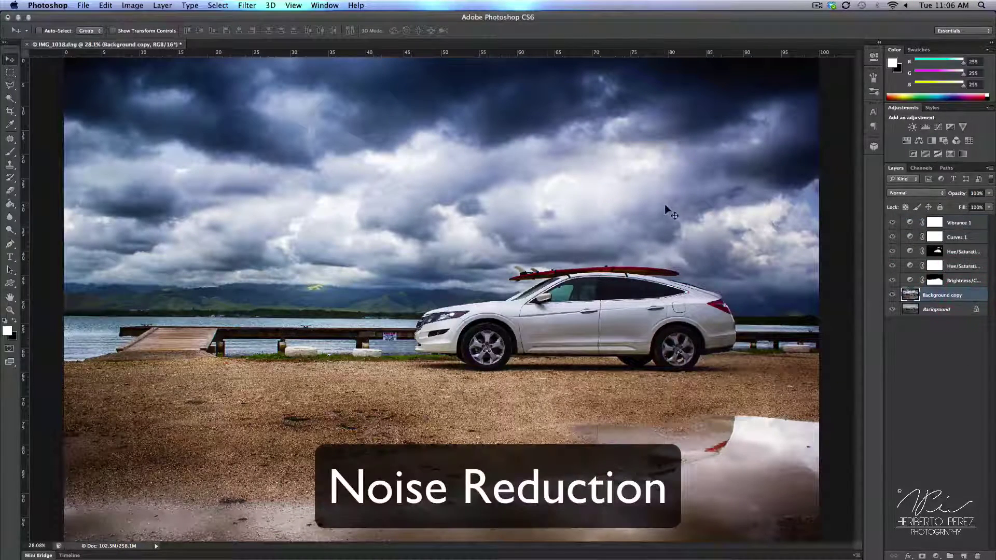
Open the Reduce Noise filter and pan its preview across the cloudy sky.
{"action": "left_click", "coordinate": [247, 5]}
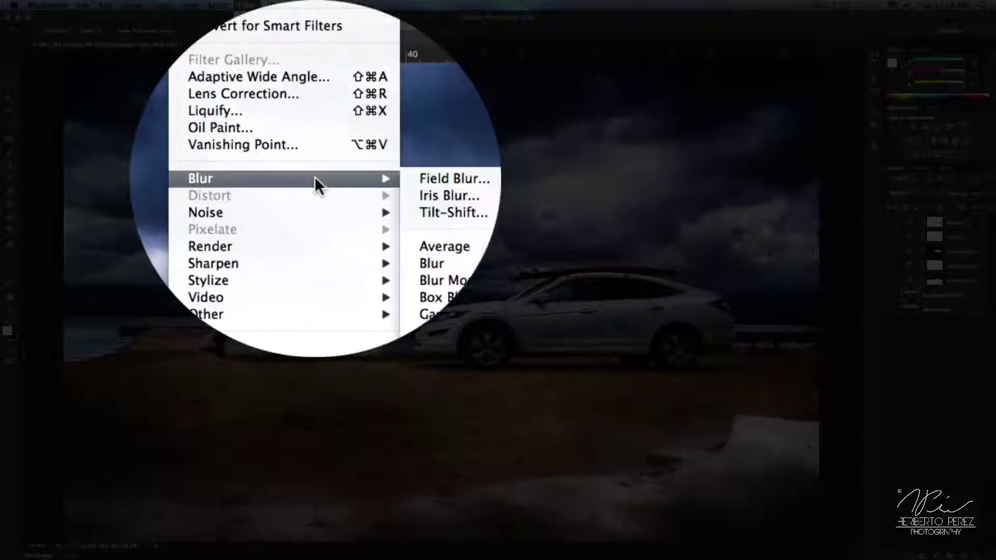
{"action": "mouse_move", "coordinate": [280, 108]}
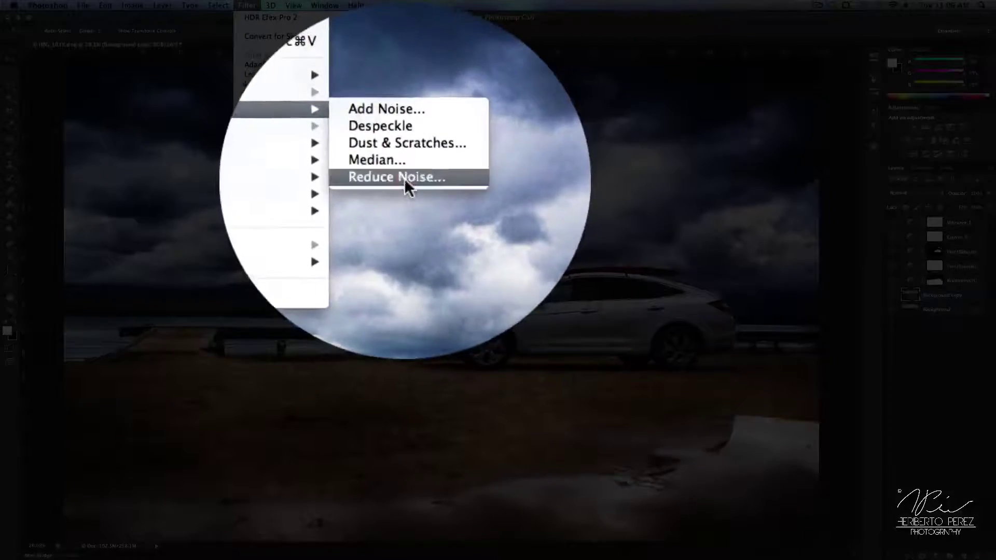
{"action": "left_click", "coordinate": [403, 179]}
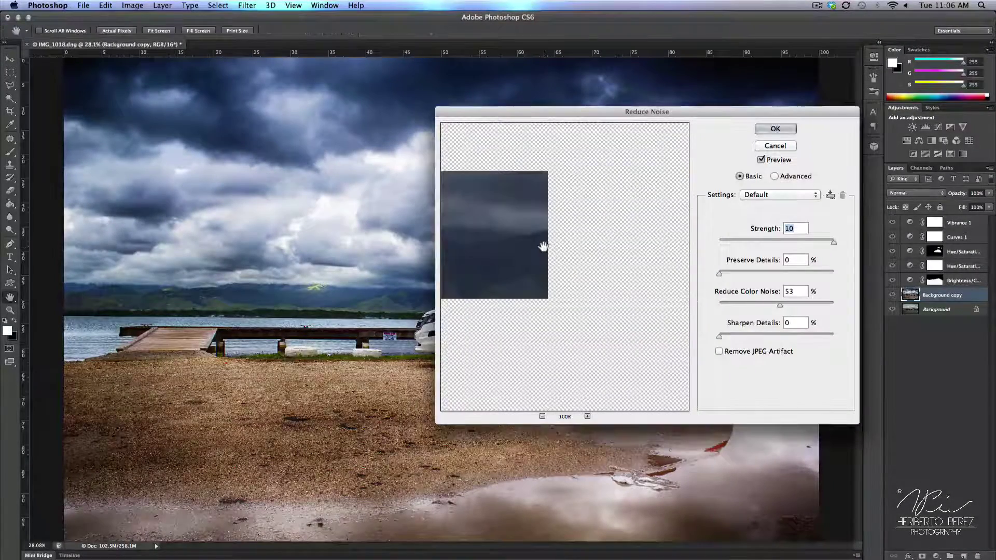
{"action": "left_click_drag", "start_coordinate": [547, 162], "coordinate": [529, 360]}
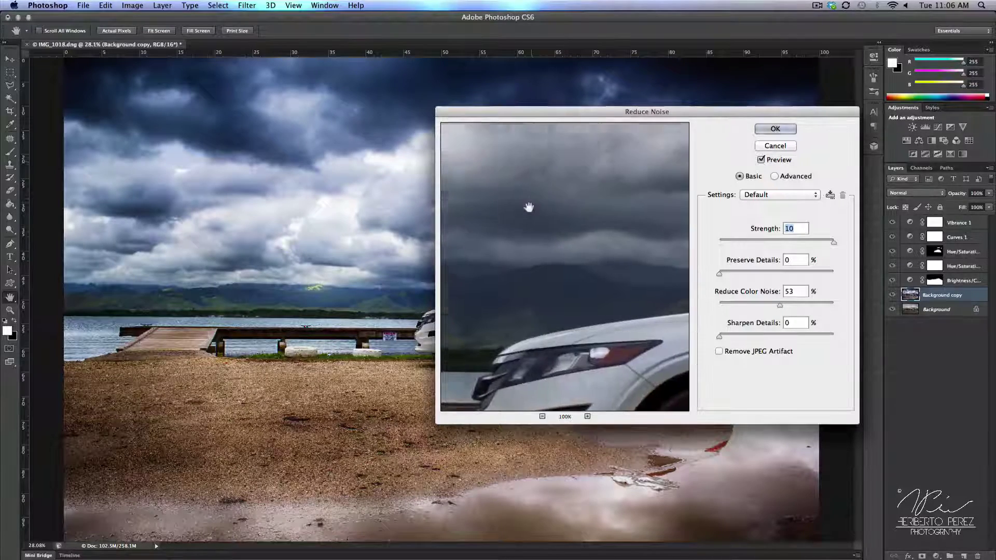
{"action": "left_click_drag", "start_coordinate": [511, 162], "coordinate": [609, 340]}
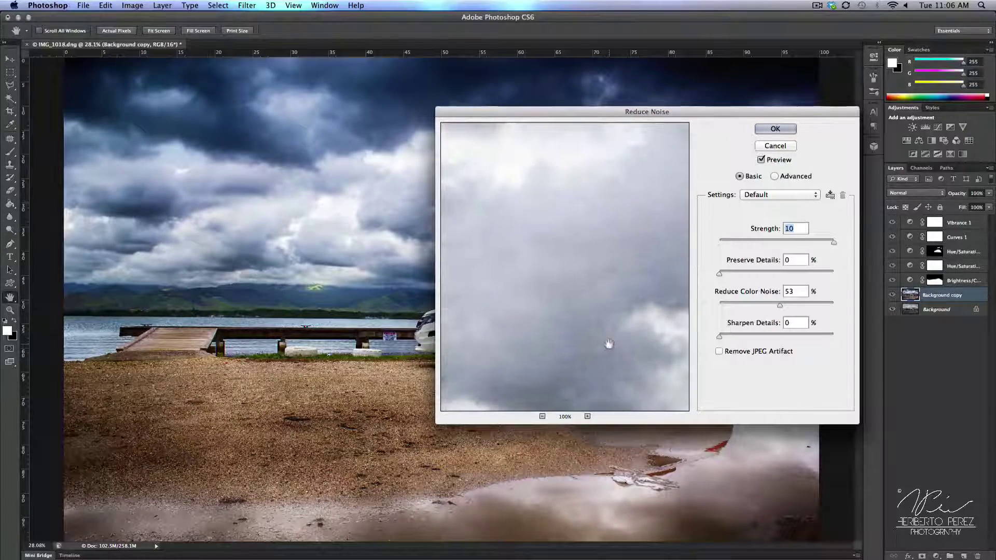
{"action": "left_click_drag", "start_coordinate": [553, 269], "coordinate": [600, 311]}
{"action": "left_click_drag", "start_coordinate": [536, 193], "coordinate": [592, 326]}
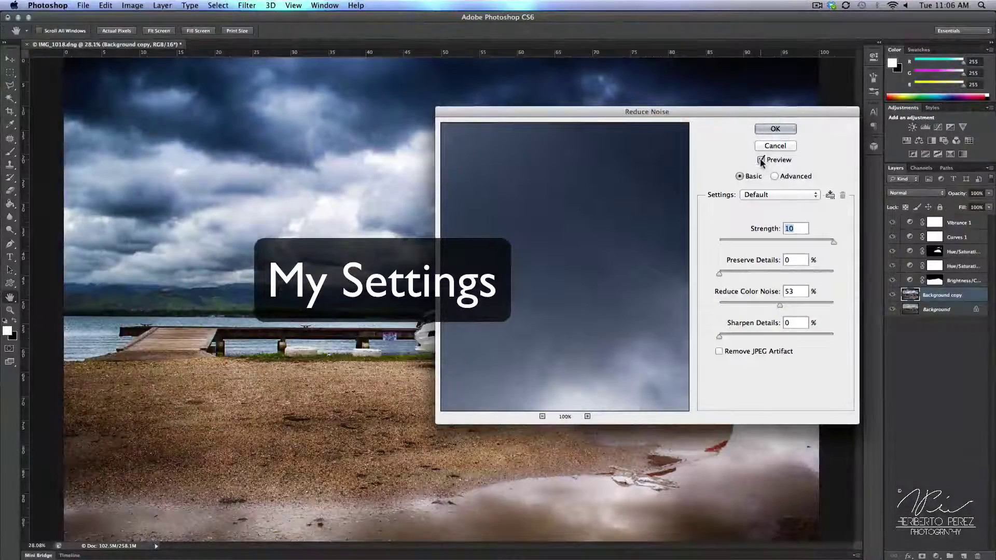
Compare the preview on and off, then apply Reduce Noise at Strength 10 and Color Noise 53%.
{"action": "left_click", "coordinate": [761, 161]}
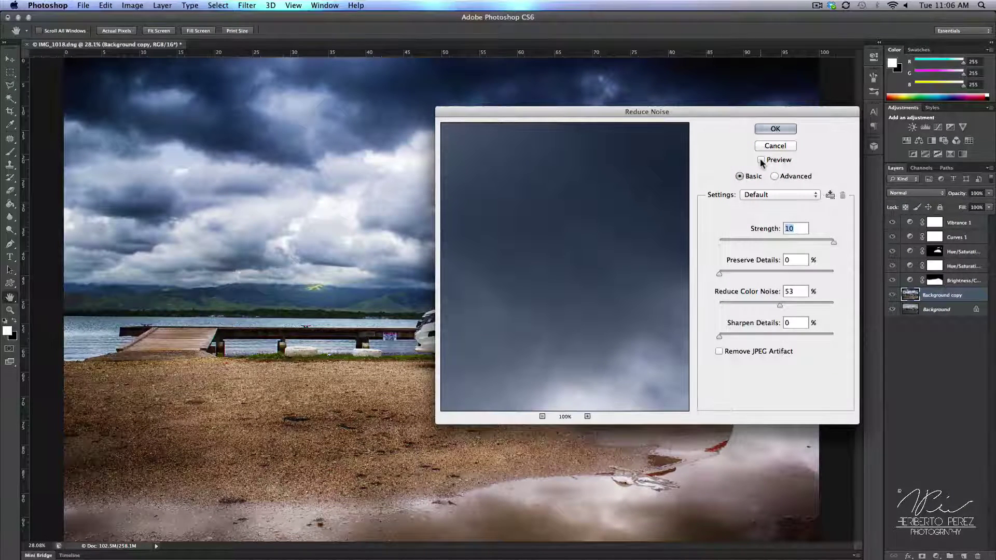
{"action": "left_click", "coordinate": [761, 161]}
{"action": "left_click", "coordinate": [761, 160]}
{"action": "left_click", "coordinate": [761, 161]}
{"action": "left_click", "coordinate": [775, 129]}
{"action": "key", "text": "v"}
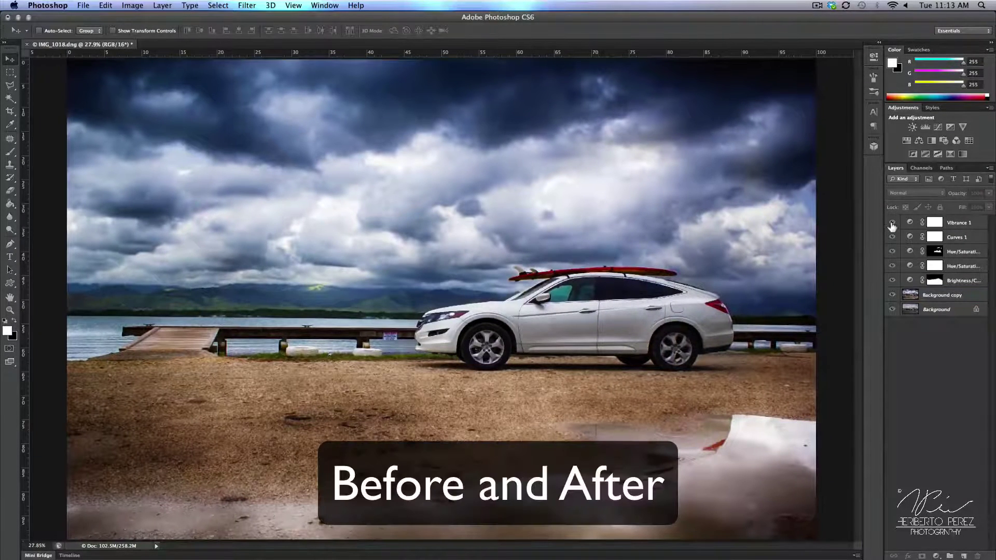
{"action": "left_click_drag", "start_coordinate": [892, 227], "coordinate": [892, 297]}
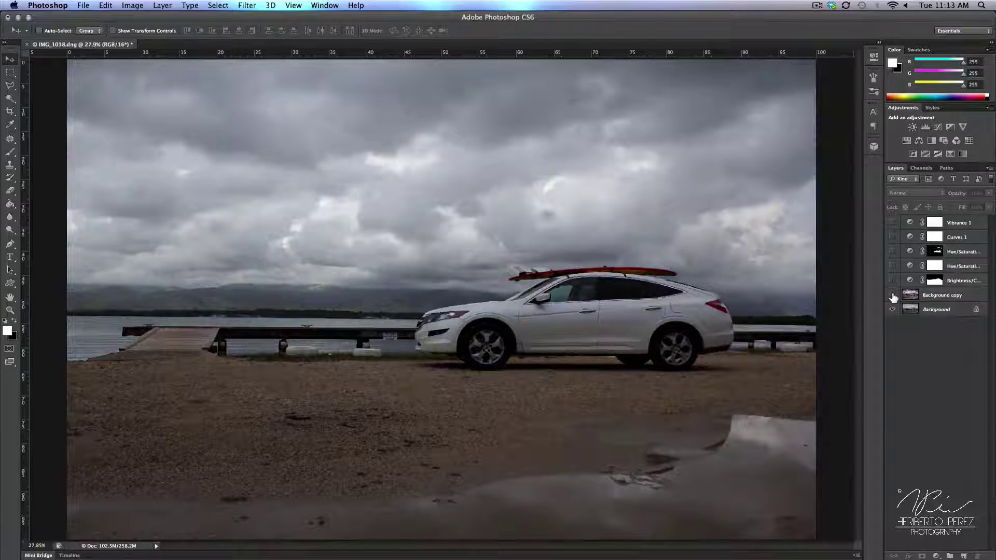
{"action": "left_click_drag", "start_coordinate": [893, 297], "coordinate": [892, 227]}
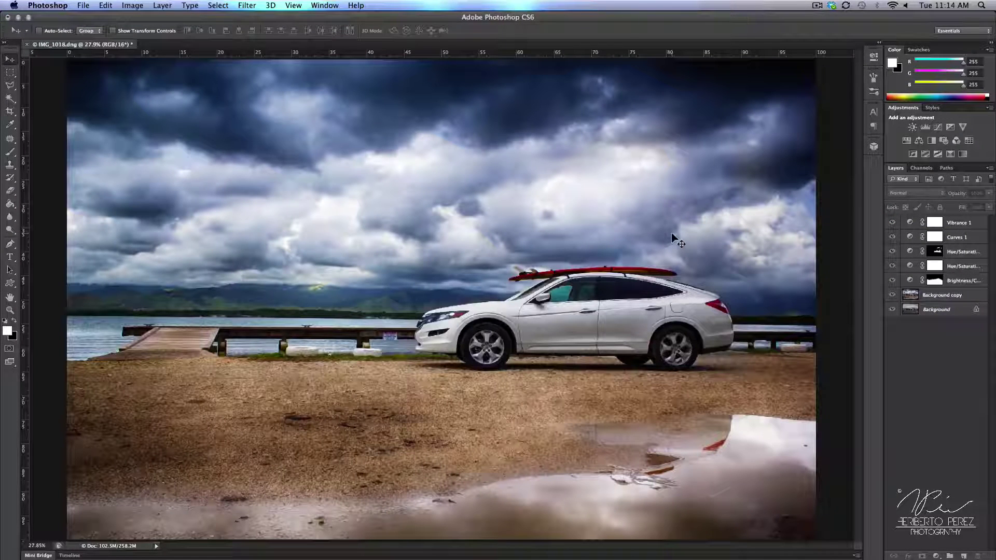
{"action": "mouse_move", "coordinate": [892, 222]}
{"action": "left_mouse_down"}
{"action": "mouse_move", "coordinate": [890, 284]}
{"action": "mouse_move", "coordinate": [893, 227]}
{"action": "left_mouse_up"}
{"action": "left_click", "coordinate": [892, 294]}
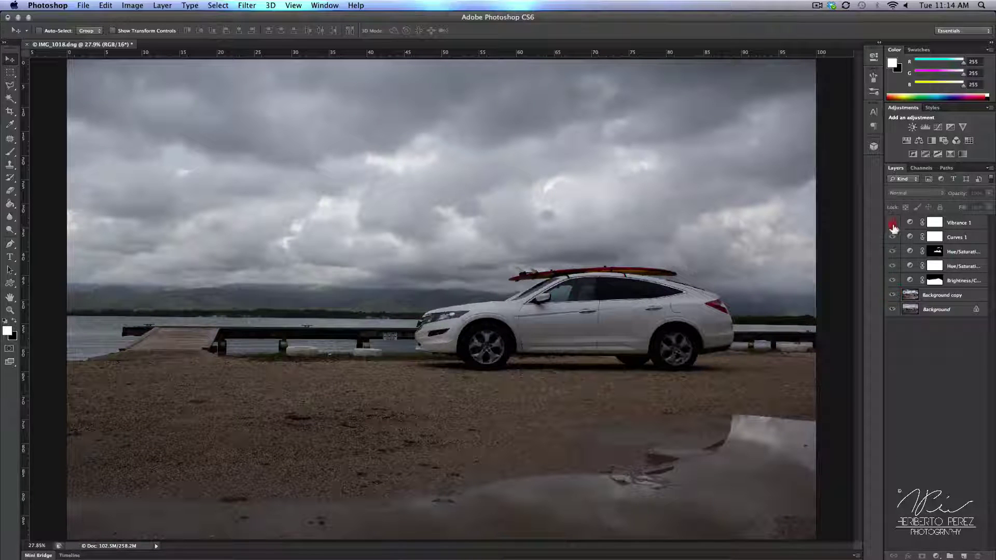